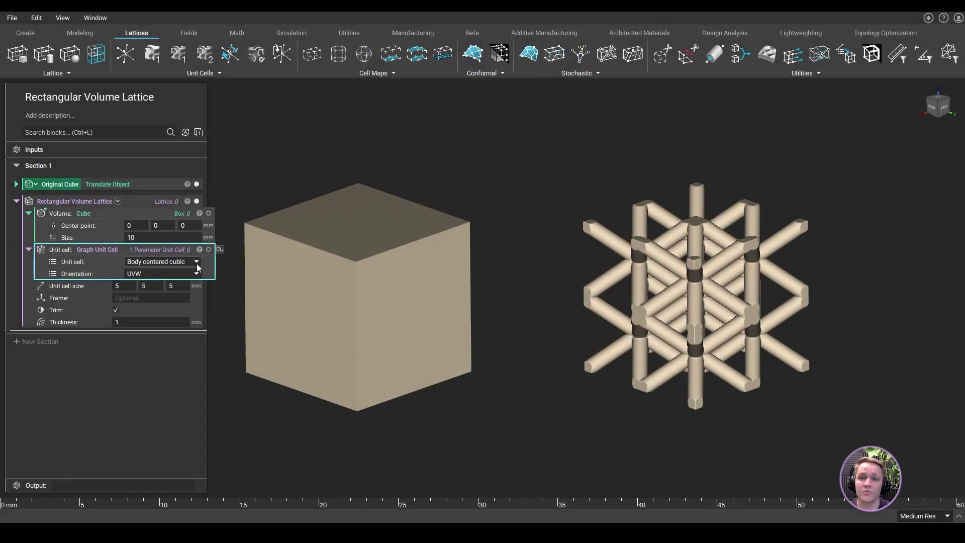
Switch the lattice unit cell to Face centered cubic, then Diamond, then Fluorite
left_click(197, 262)
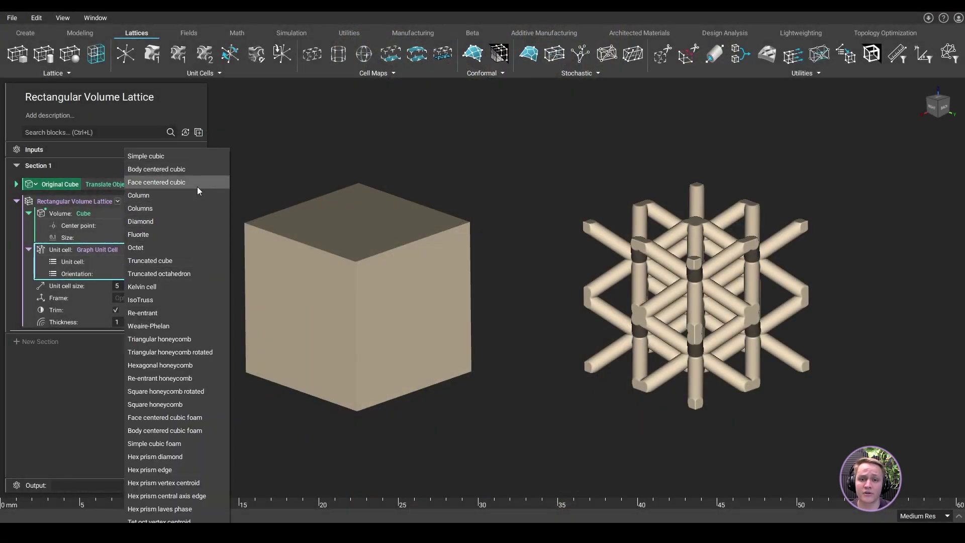
left_click(197, 183)
left_click(196, 263)
left_click(197, 221)
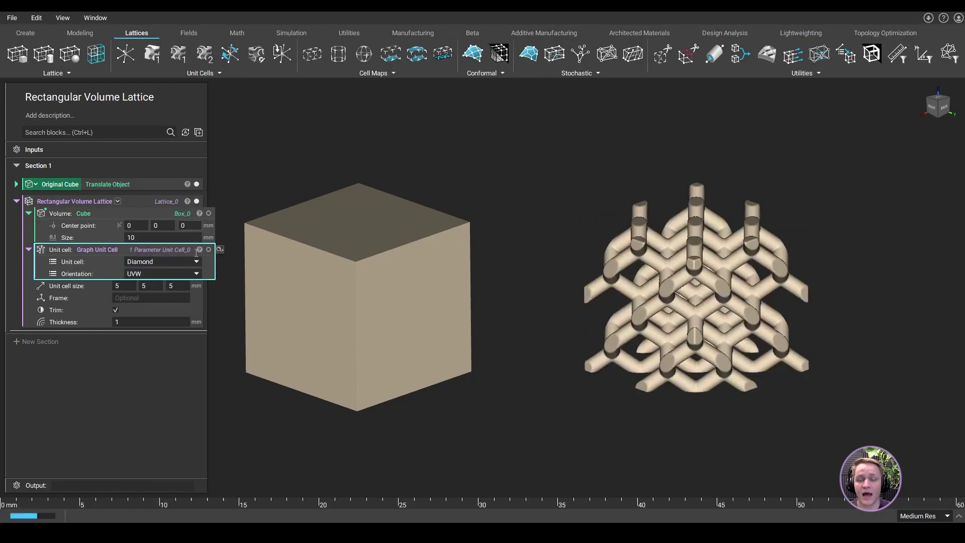
left_click(196, 262)
left_click(196, 234)
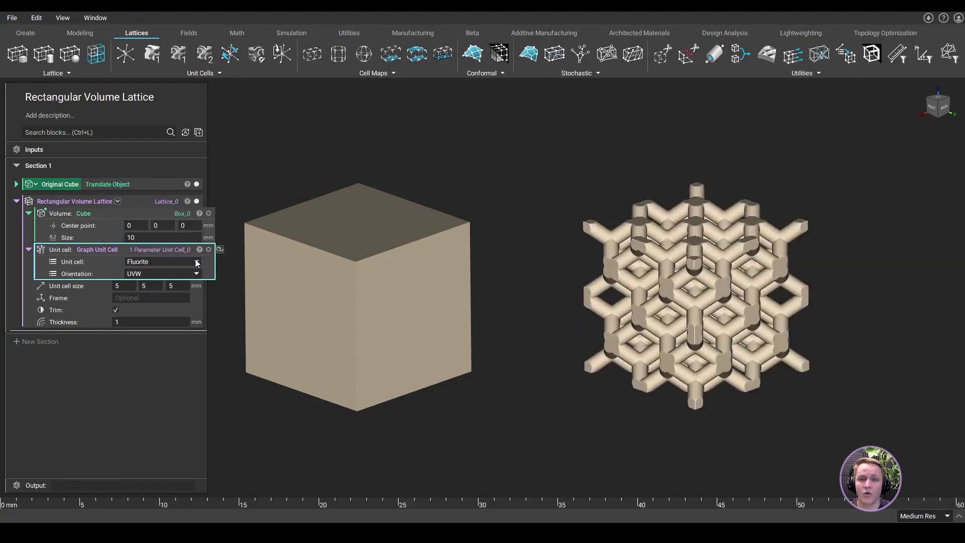
left_click(197, 262)
left_click(195, 261)
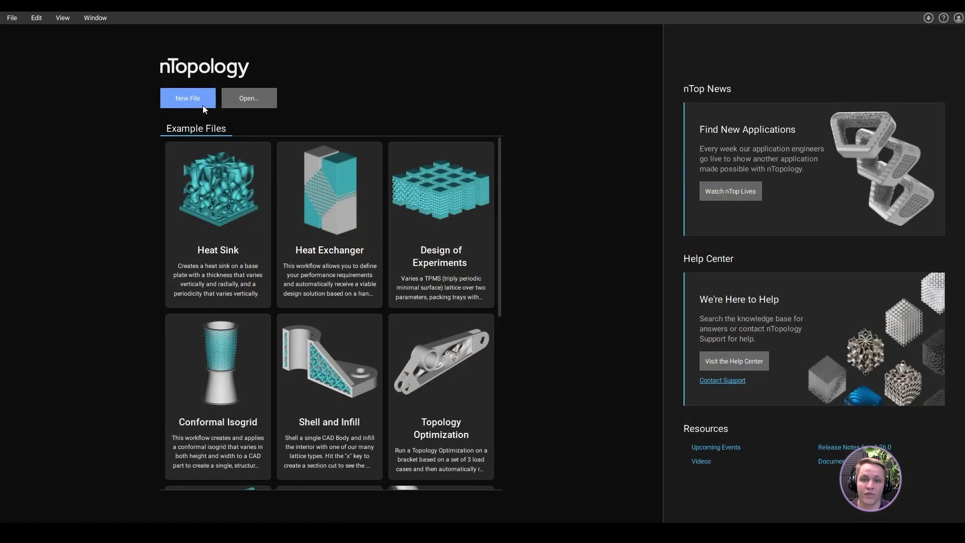
Open the Robot Arm Lightweighting file and show its Beam Unit Cell as a single strut cell
left_click(203, 106)
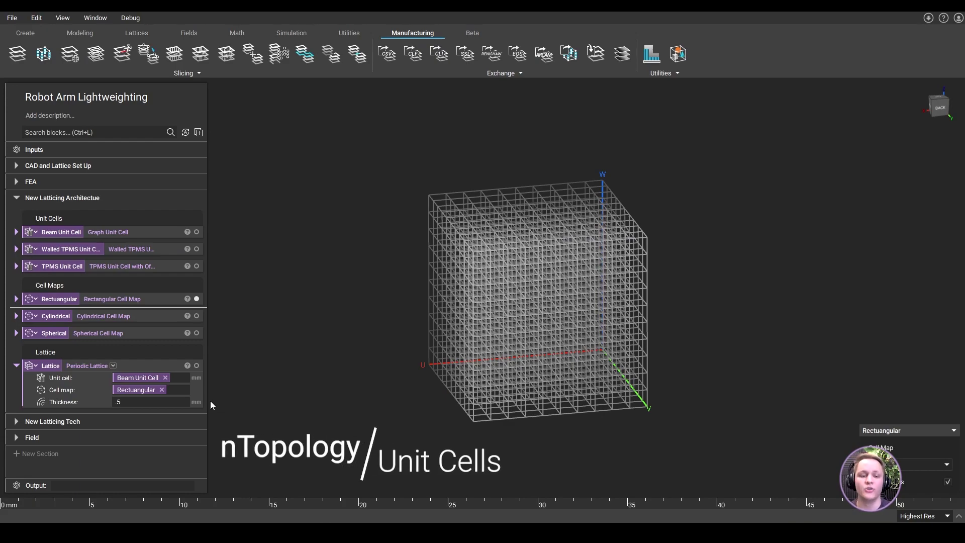
left_click(155, 232)
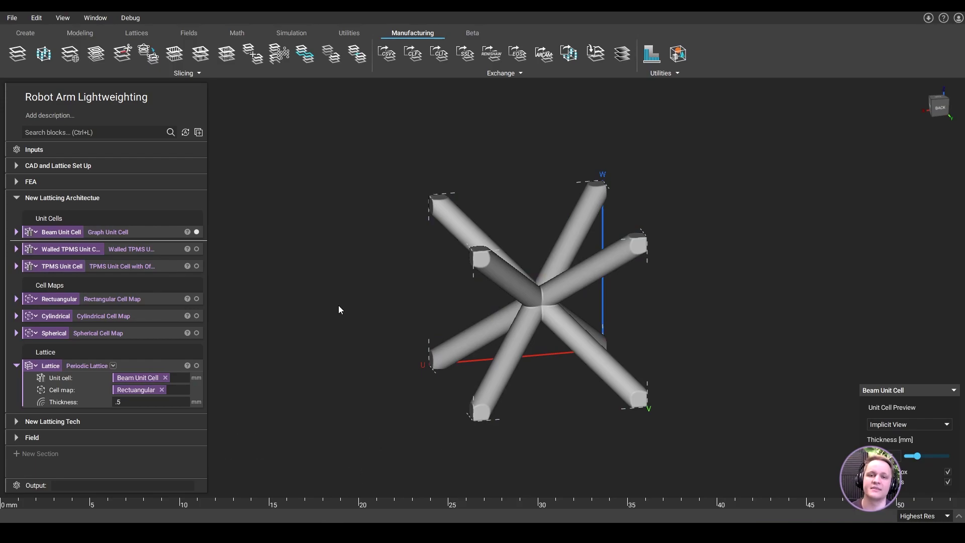
Change the Beam Unit Cell's unit cell type to Diamond and orbit to inspect it
left_click(16, 231)
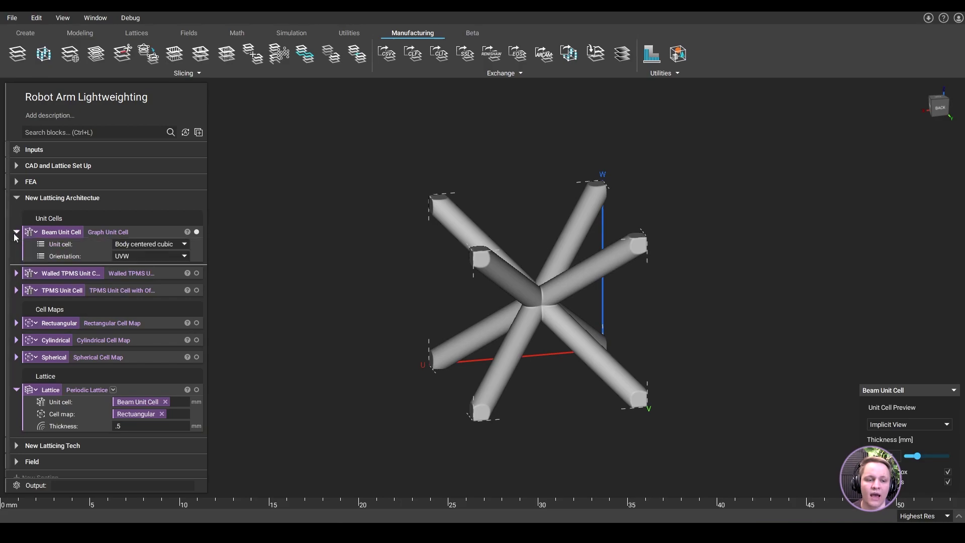
left_click(140, 243)
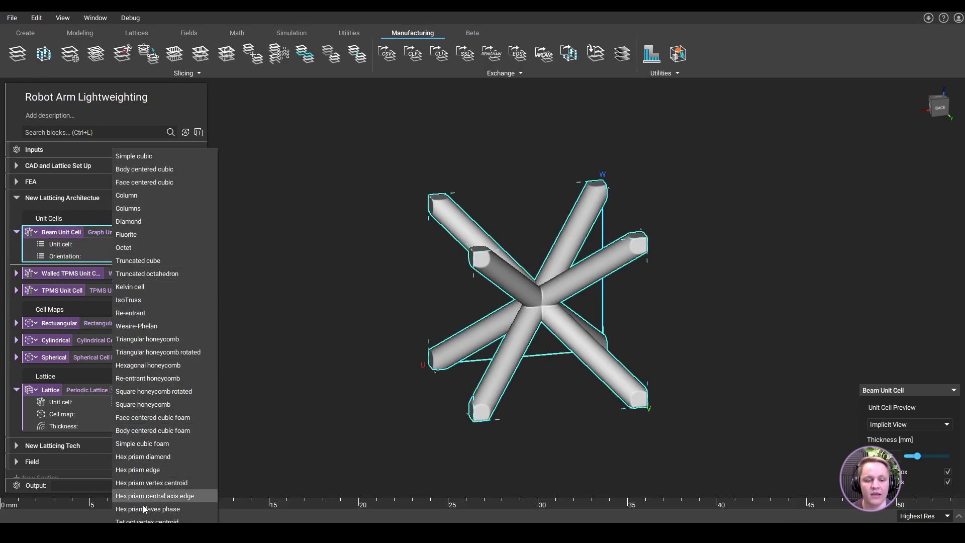
left_click(146, 224)
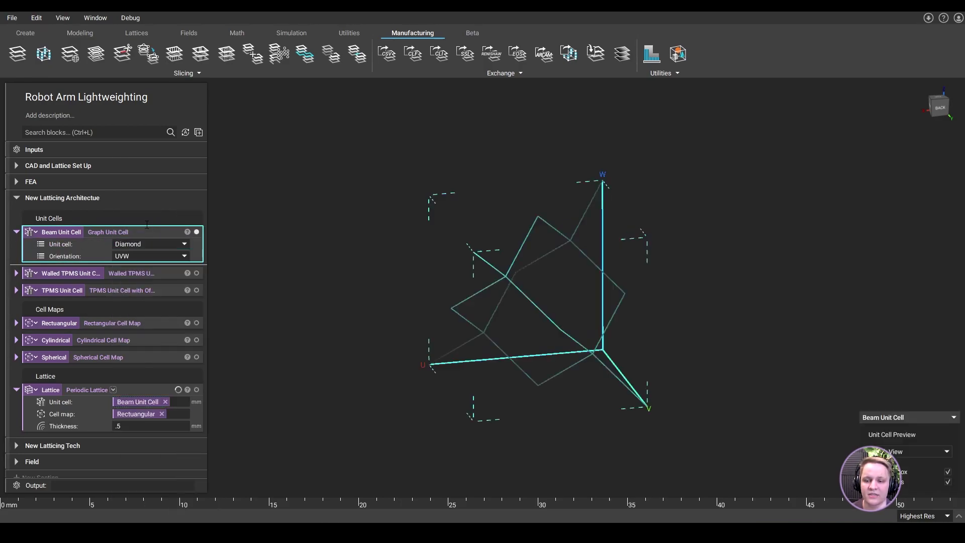
left_click(351, 261)
right_click_drag(571, 267, 608, 249)
Show the Diamond cell as a solid Implicit View with thinner preview struts
left_click(920, 451)
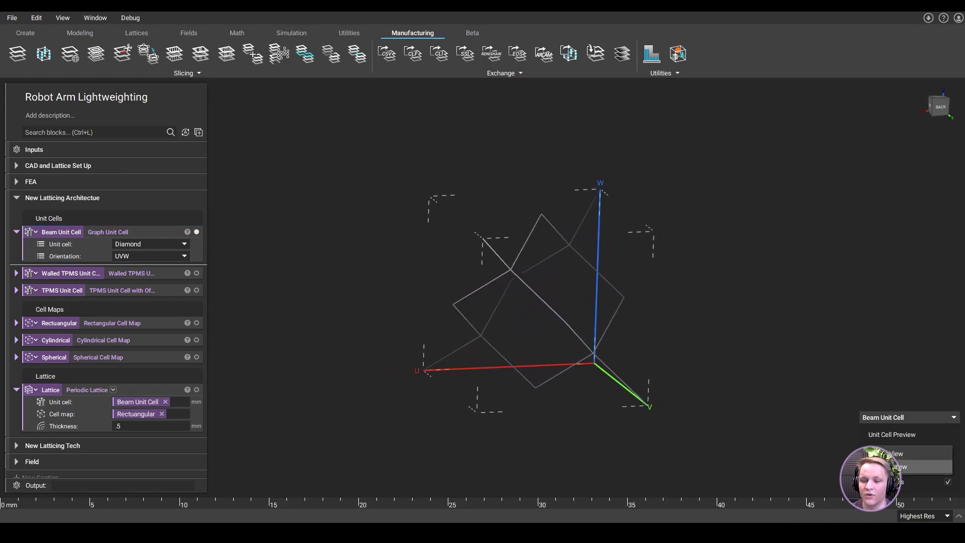
left_click(900, 468)
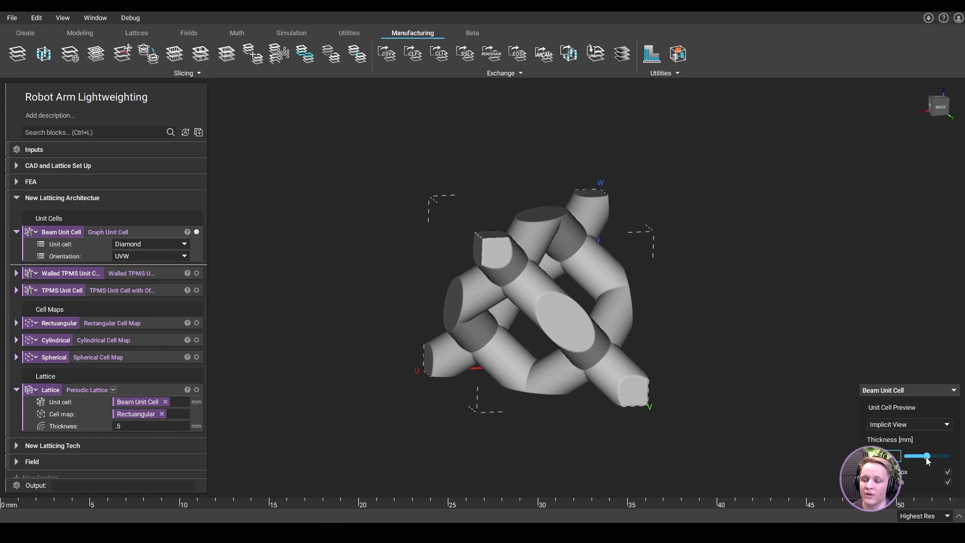
left_click_drag(923, 456, 915, 461)
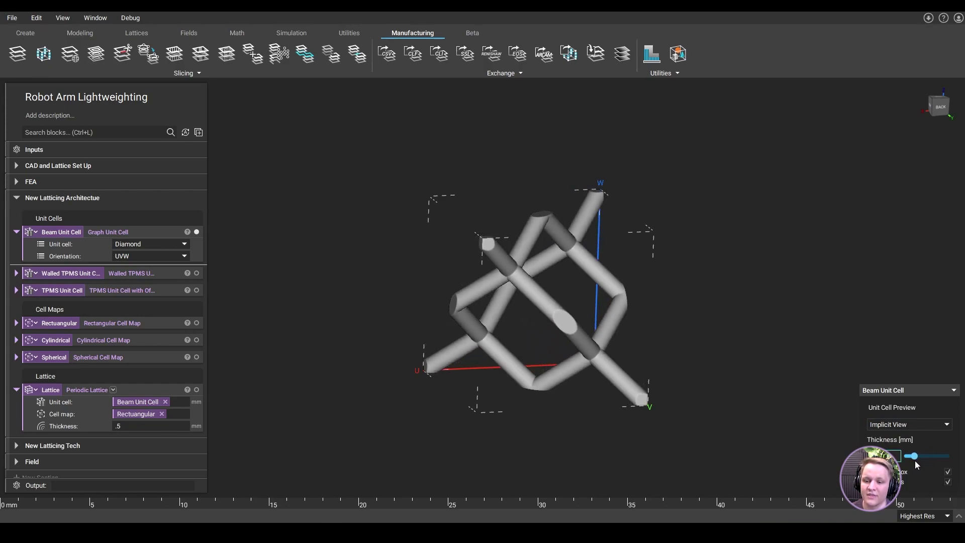
right_click_drag(518, 387, 512, 397)
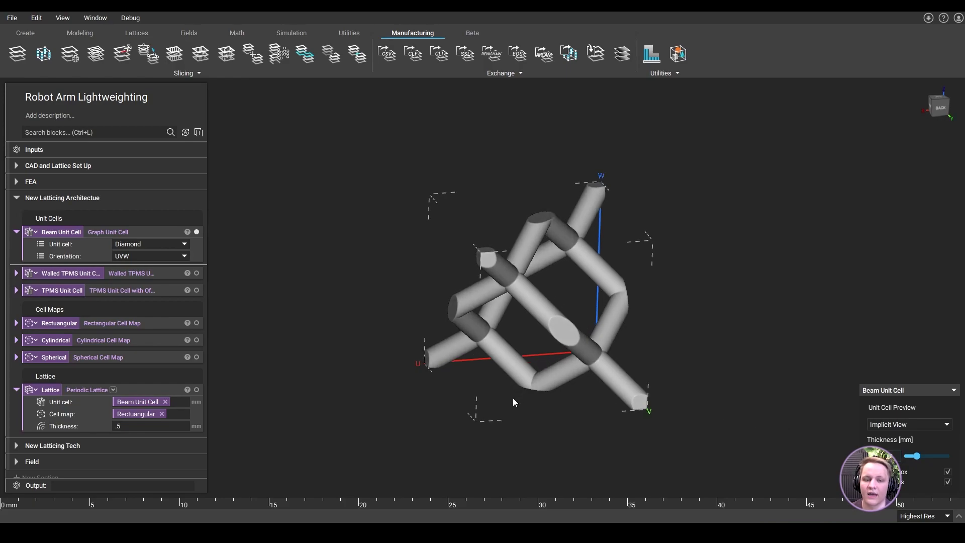
Set the unit cell back to Body centered cubic and collapse the Beam Unit Cell block
left_click(172, 242)
left_click(191, 182)
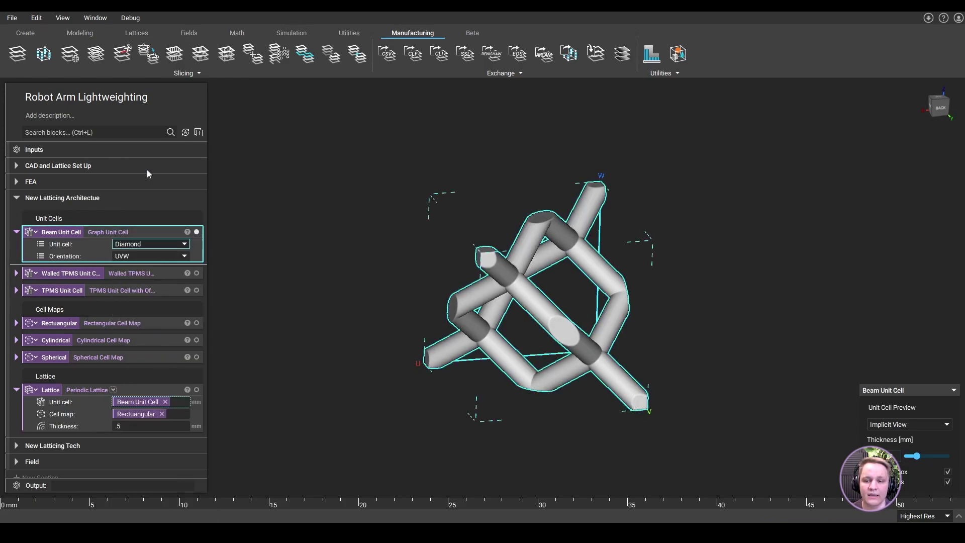
left_click(16, 232)
right_click_drag(284, 260, 282, 273)
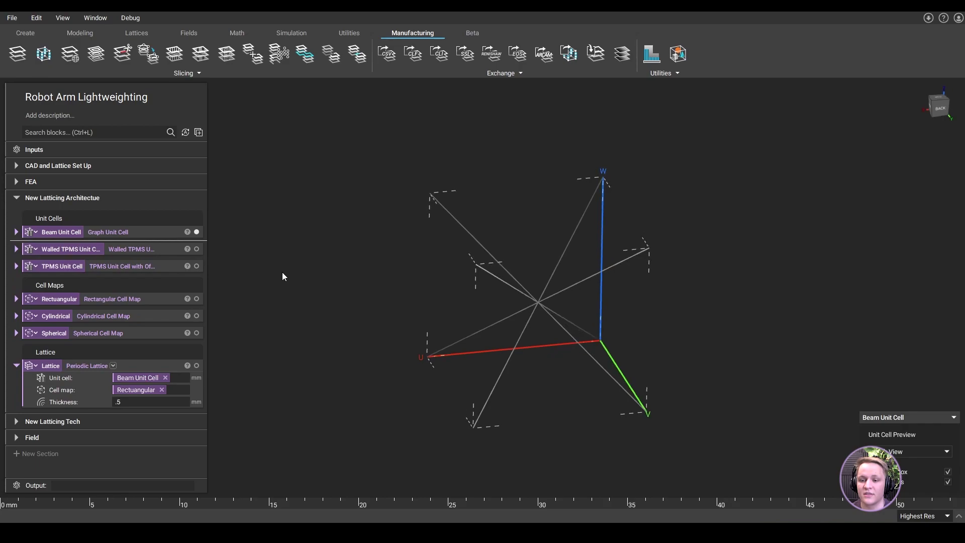
Preview the Walled TPMS Unit Cell, then the TPMS Unit Cell
left_click(170, 252)
left_click(162, 266)
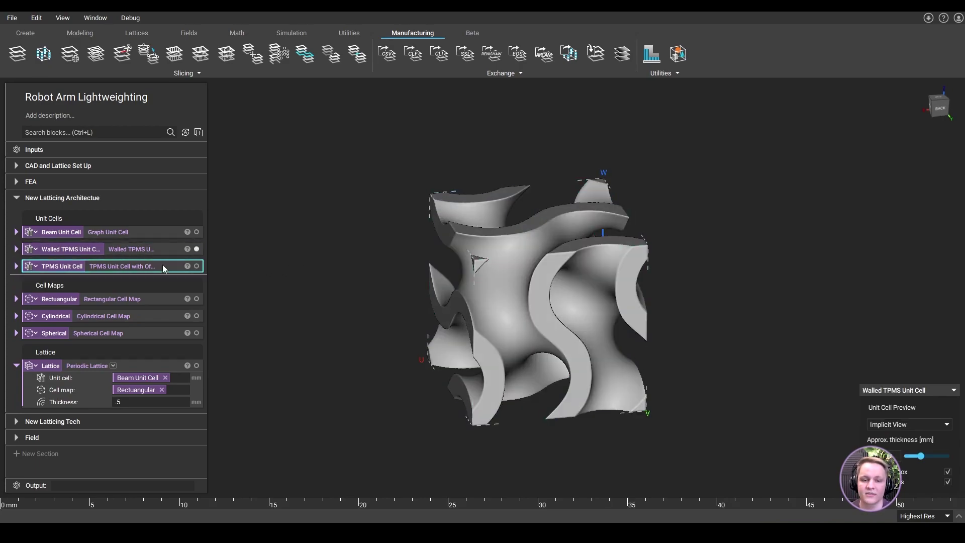
left_click(251, 262)
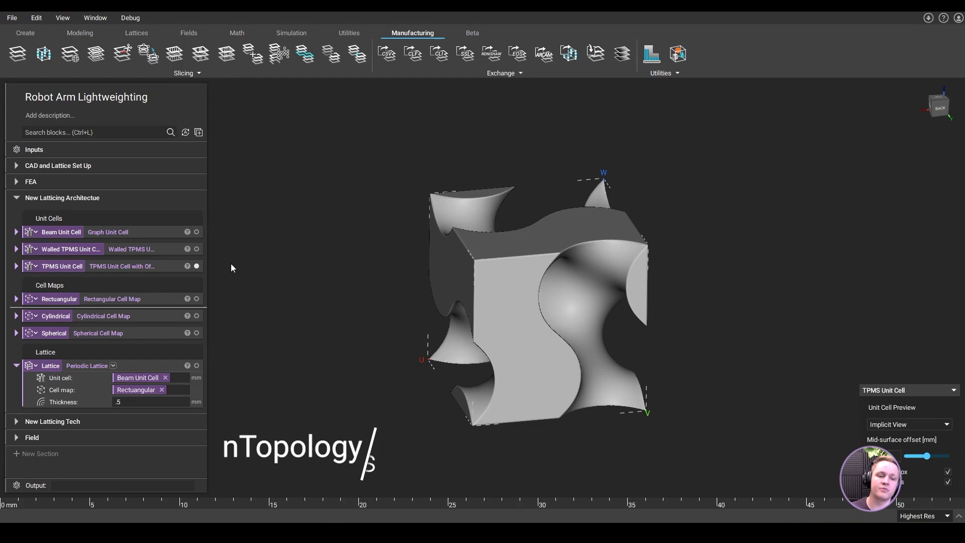
Show the Rectuangular cell map's box-shaped grid of cells in the viewport
left_click(155, 299)
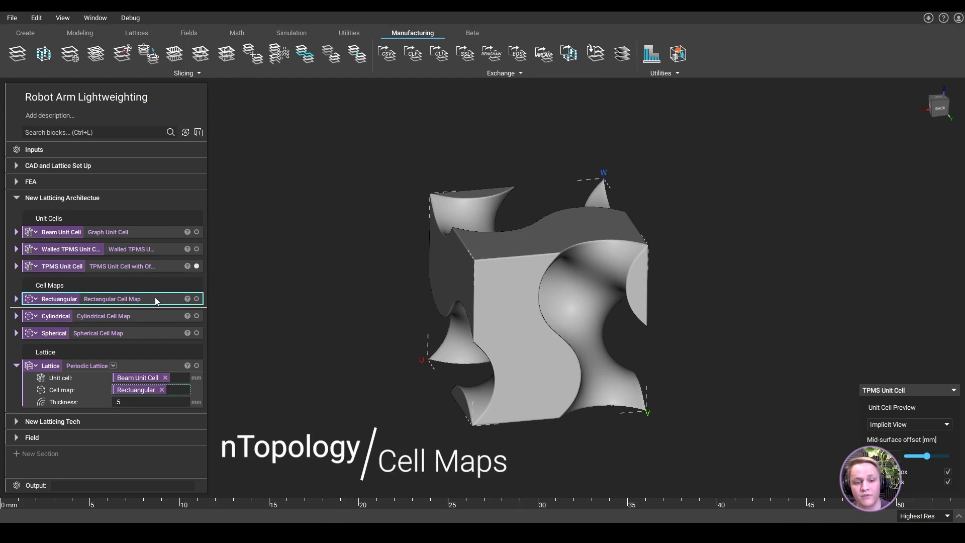
left_click(196, 298)
left_click(237, 288)
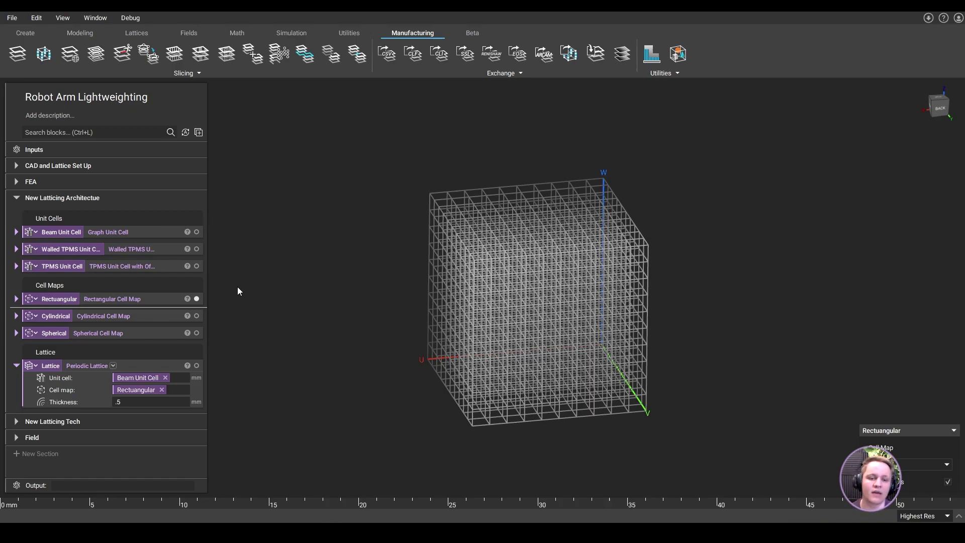
Expand the Rectuangular cell map and briefly show its Cube volume as a solid
left_click(16, 298)
left_click(108, 299)
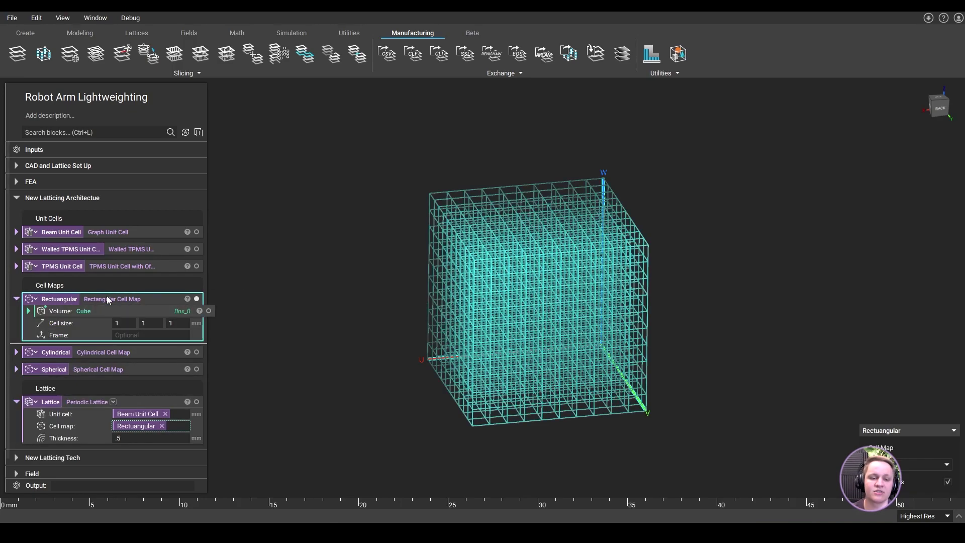
left_click(239, 287)
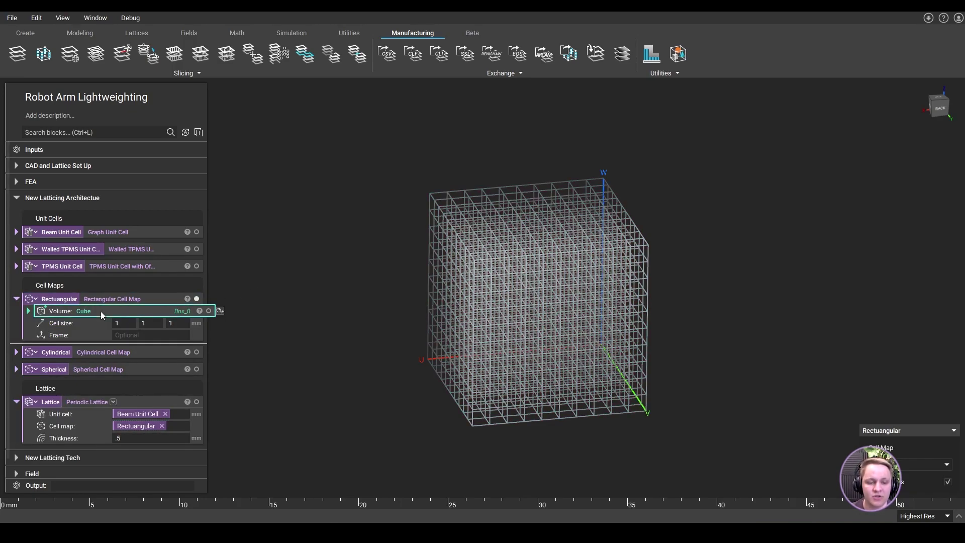
left_click(209, 311)
left_click(209, 311)
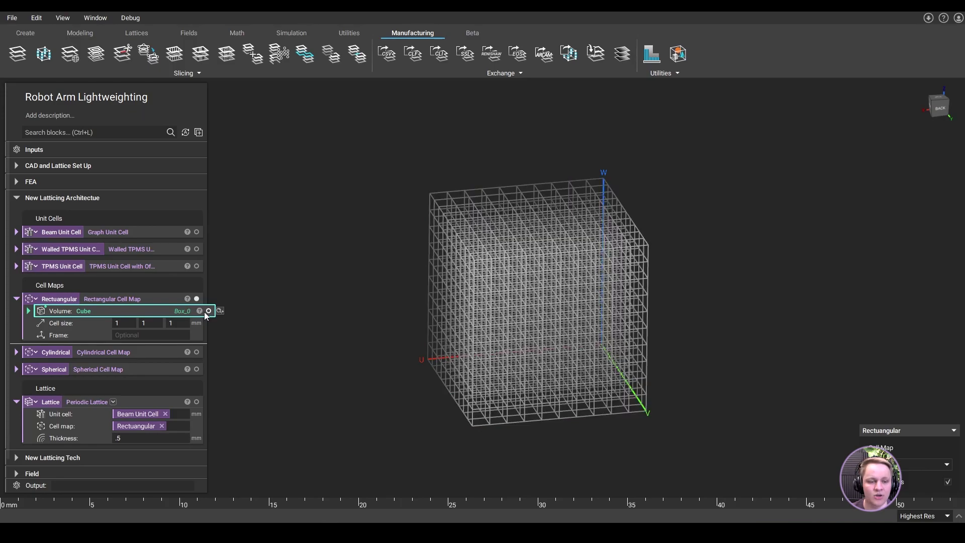
Confirm the cell size's third value so it reads 1 × 1 × 1 mm
left_click(123, 322)
key("Tab")
key("Tab")
left_click(252, 333)
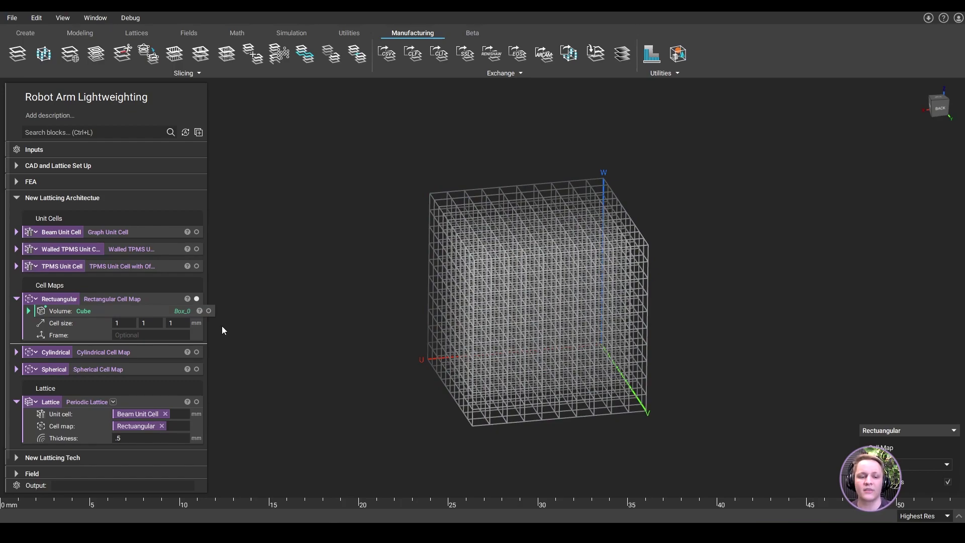
Preview the cylindrical cell map, then the Spherical cell map viewed from above
left_click(156, 350)
left_click(270, 321)
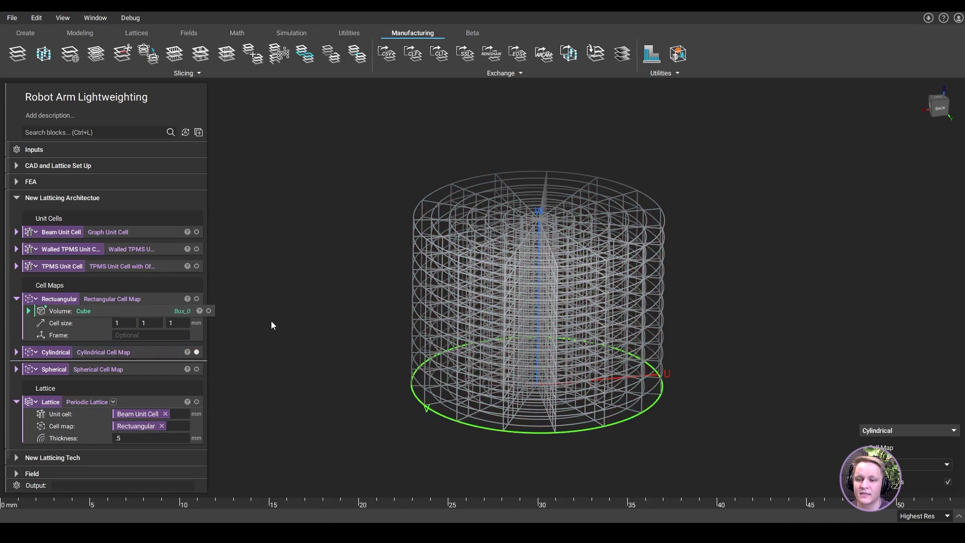
left_click(178, 368)
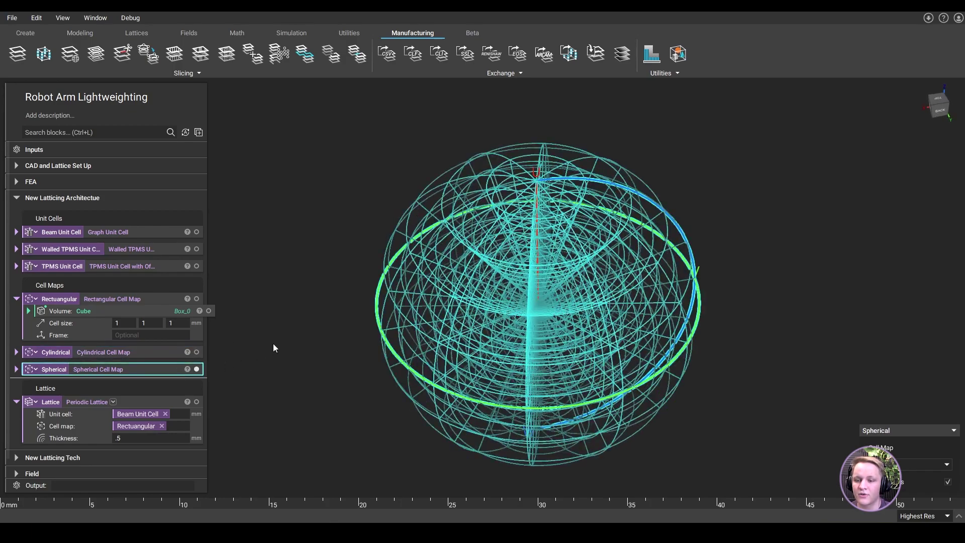
left_click(280, 318)
mouse_move(280, 318)
right_mouse_down()
mouse_move(284, 403)
mouse_move(291, 306)
right_mouse_up()
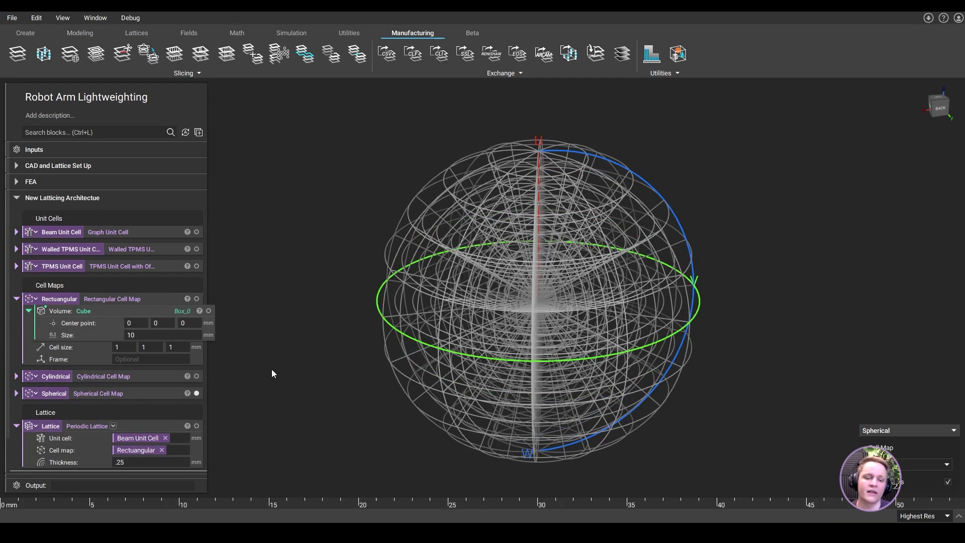
Show the periodic beam lattice filling the 10 mm cube and select the Lattice block
left_click(163, 428)
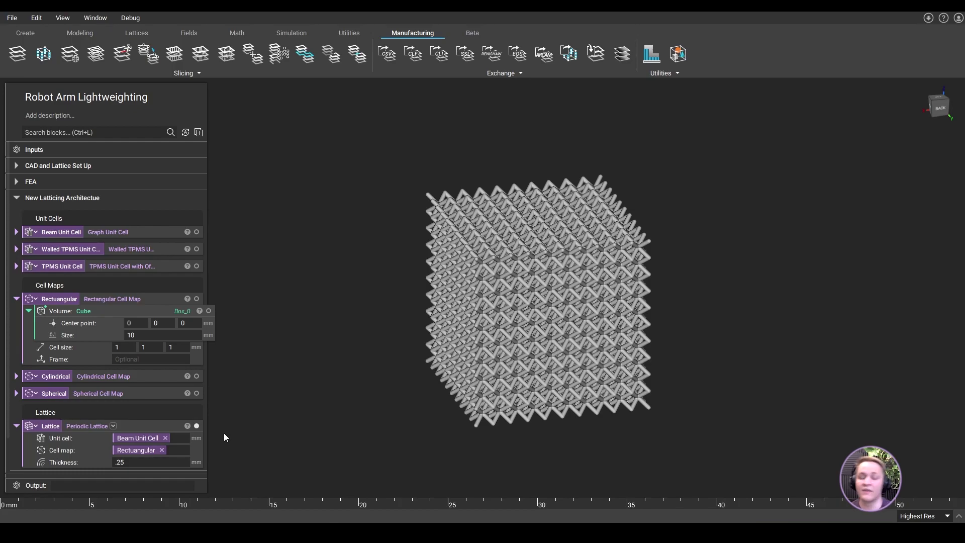
left_click(131, 437)
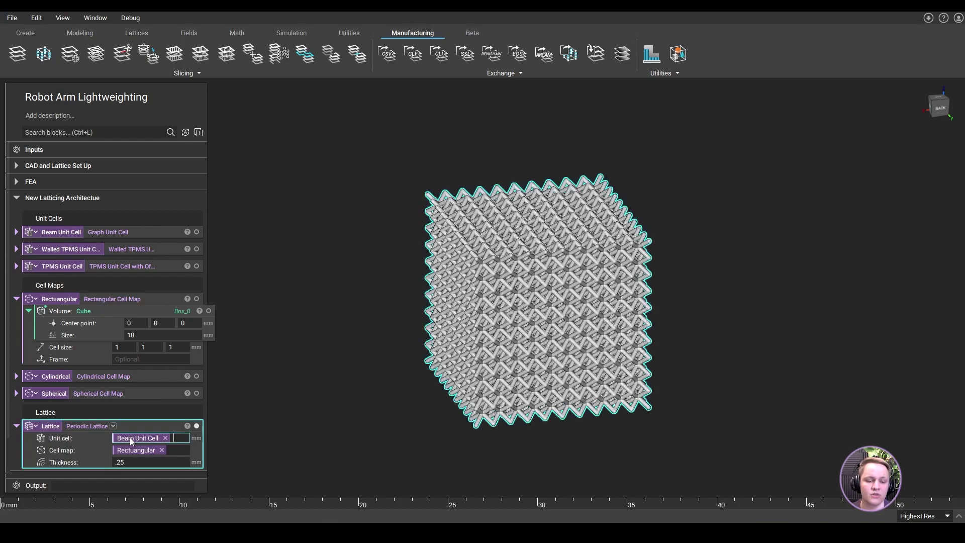
Set the Beam Unit Cell's unit cell to Face centered cubic
left_click(16, 231)
left_click(137, 244)
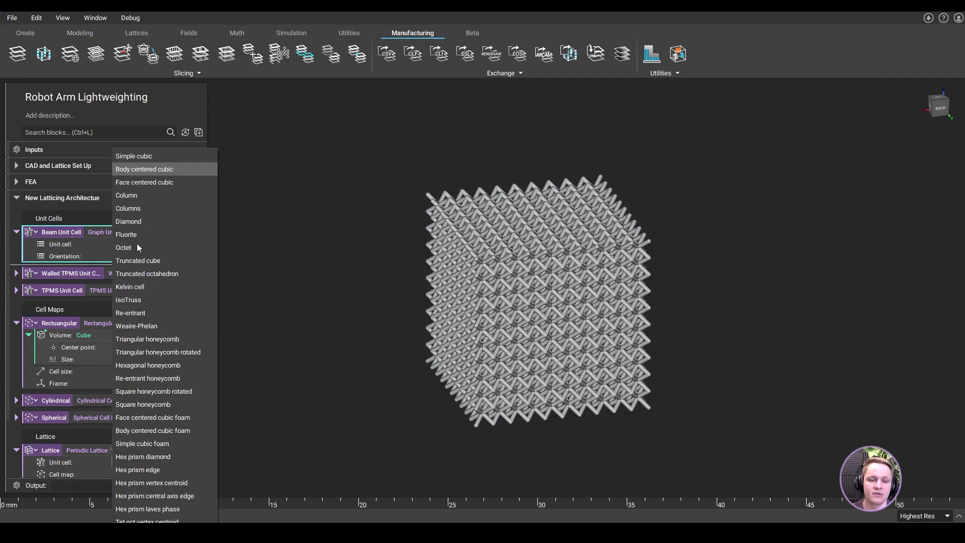
left_click(143, 183)
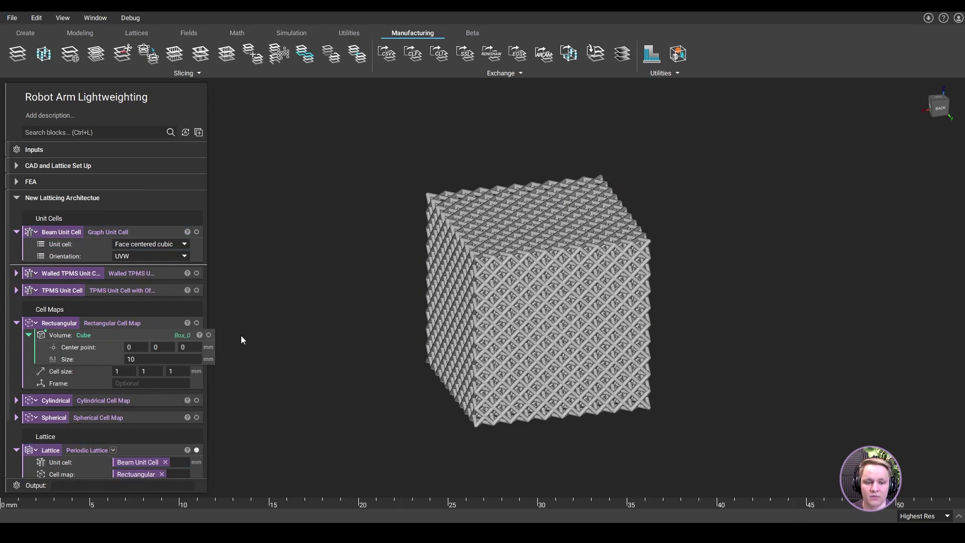
Change the cube volume size to 20
double_click(145, 359)
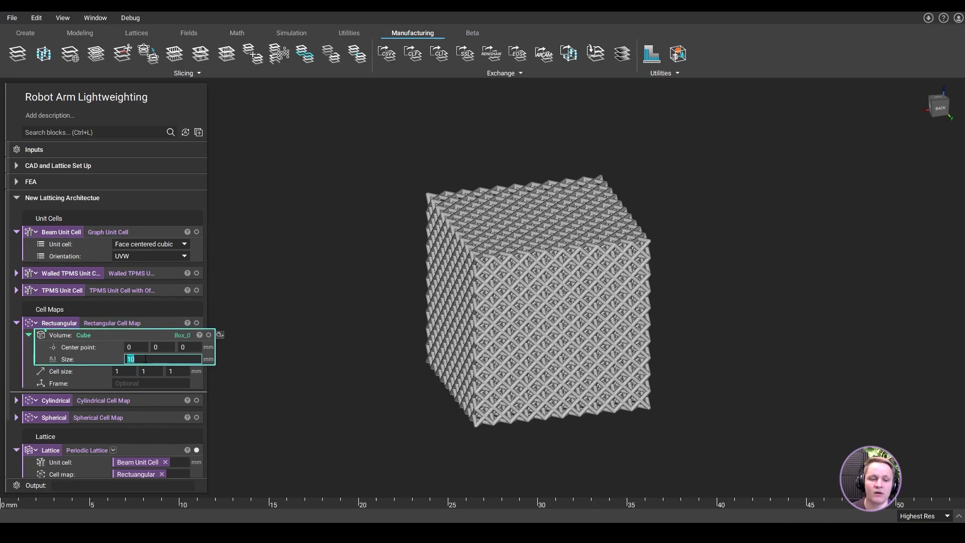
type("20")
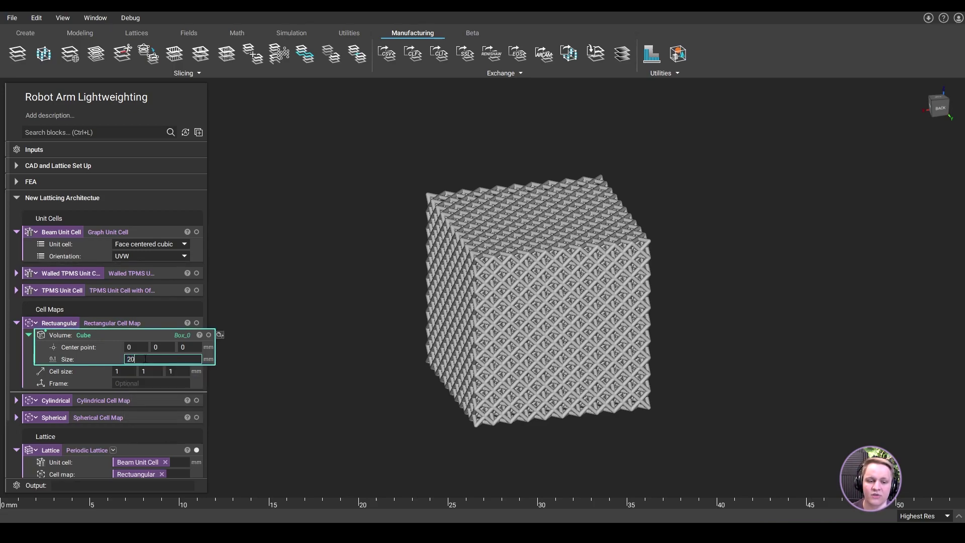
key("Return")
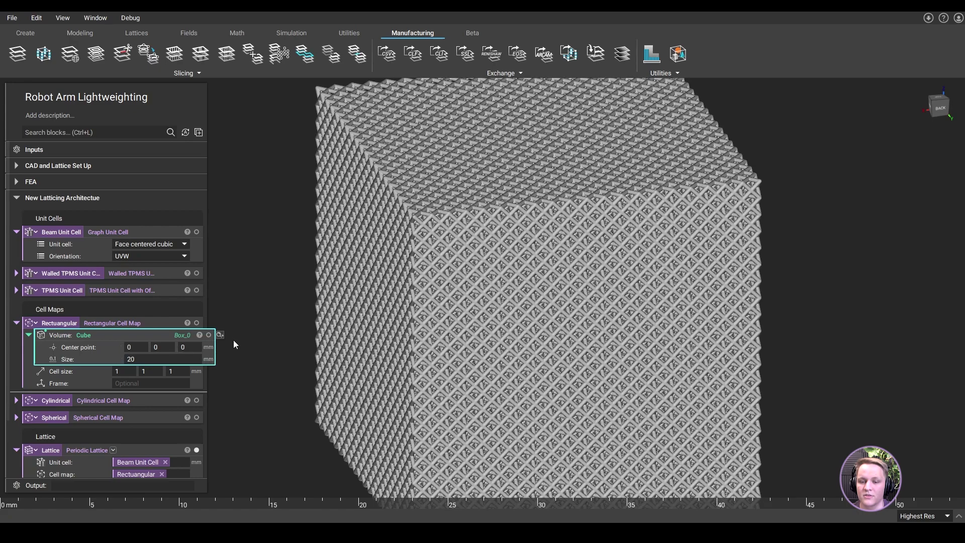
scroll(234, 339, "down", 2)
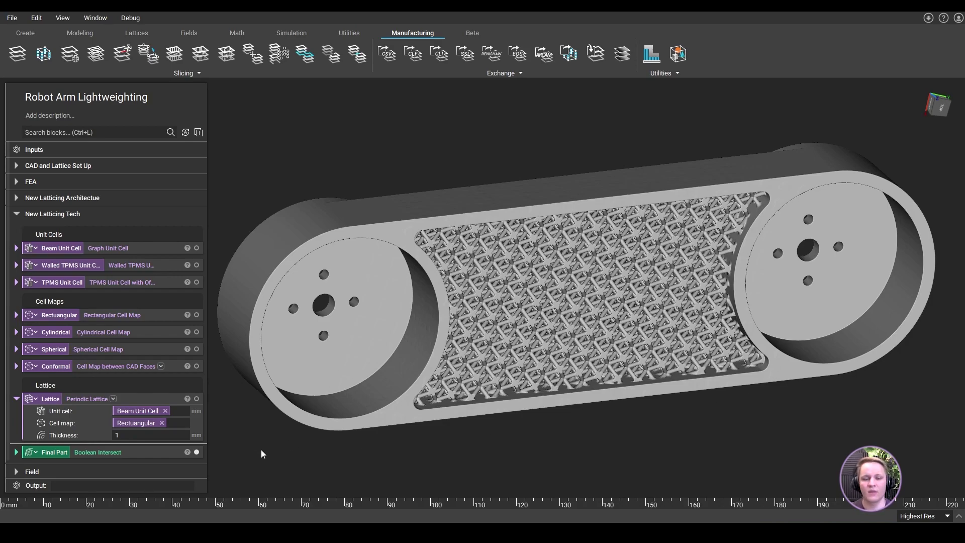
Try the lattice with the Cylindrical cell map, Walled TPMS unit cell, and Spherical cell map
left_click_drag(64, 330, 155, 421)
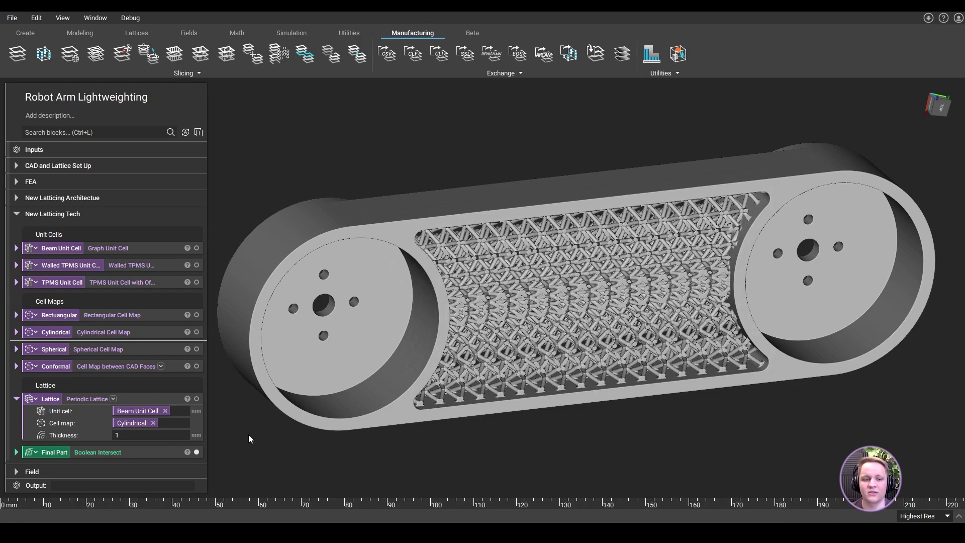
left_click_drag(71, 265, 143, 412)
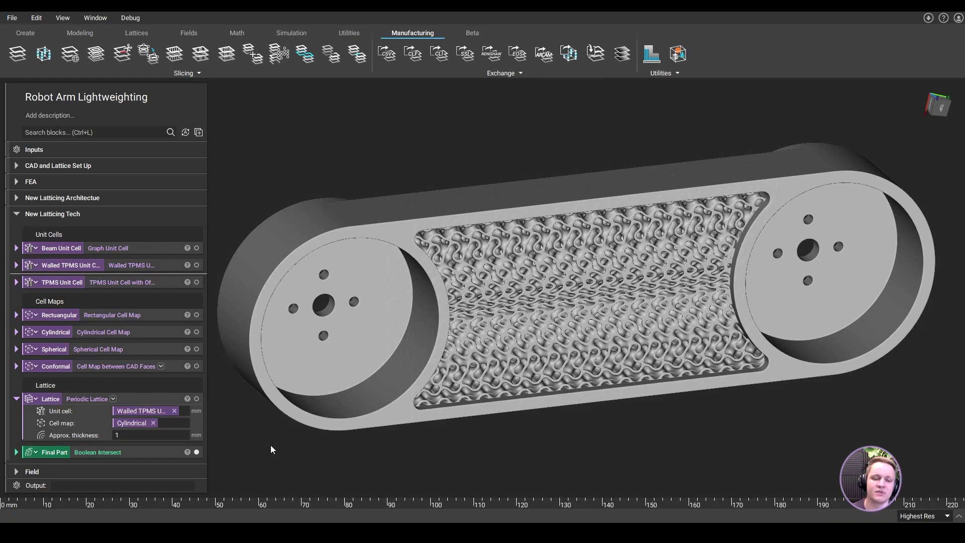
left_click_drag(55, 348, 138, 422)
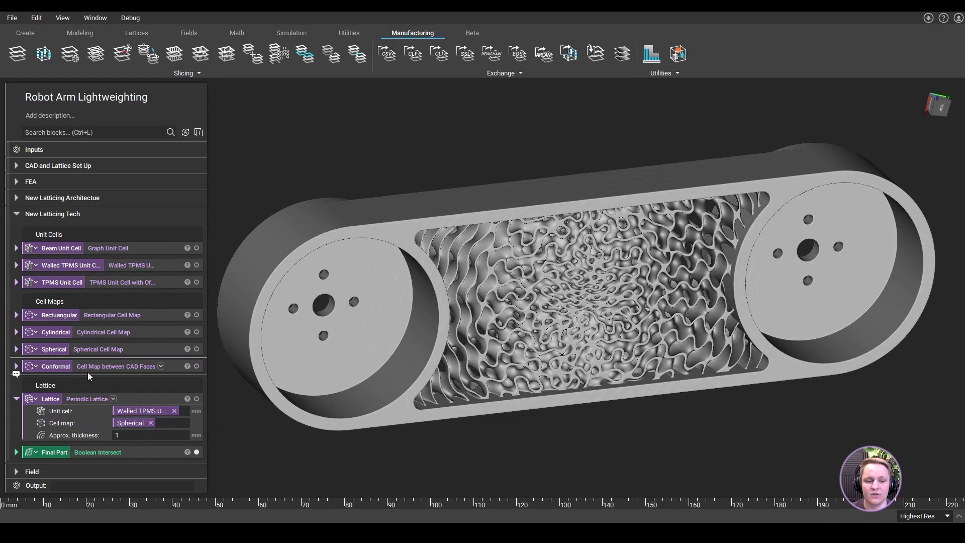
Switch the lattice to the Conformal cell map with Beam Unit Cells replacing Walled TPMS
left_click_drag(88, 370, 140, 418)
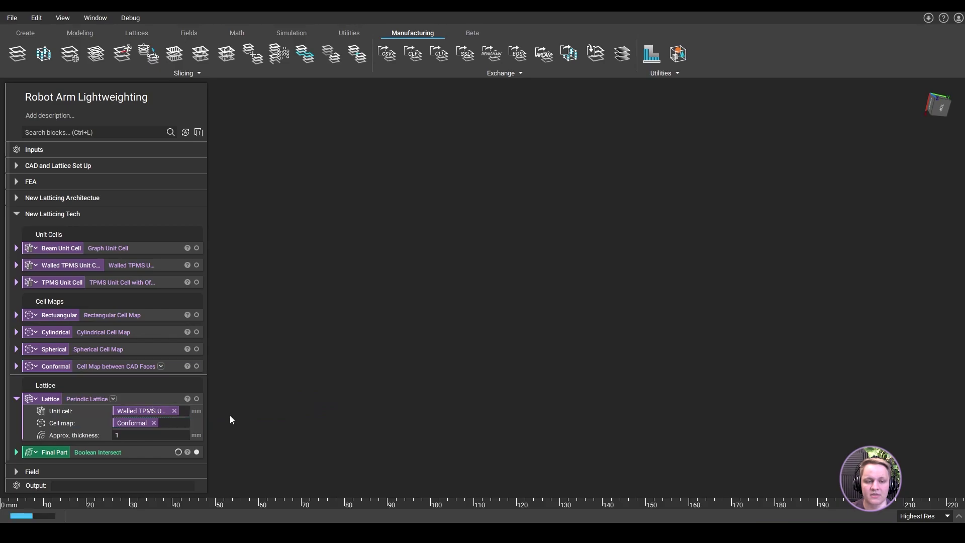
left_click_drag(56, 249, 95, 280)
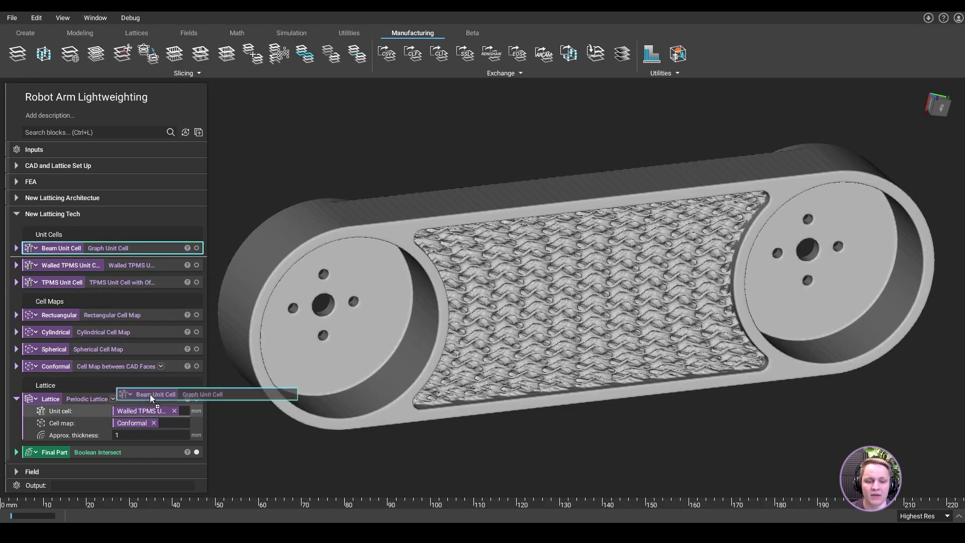
left_click_drag(149, 394, 153, 410)
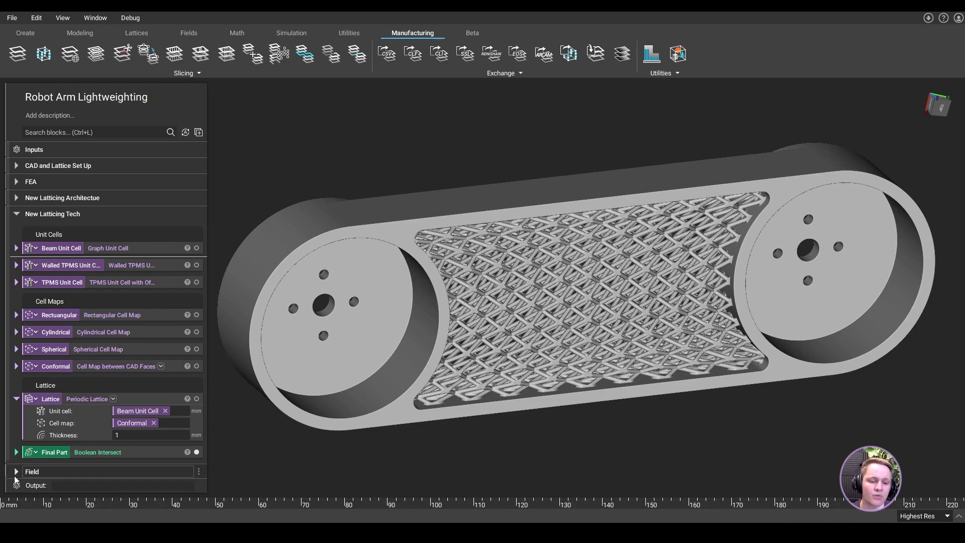
Drive the Lattice Thickness with the Thickeness Modifier ramp from the Field section
left_click(76, 471)
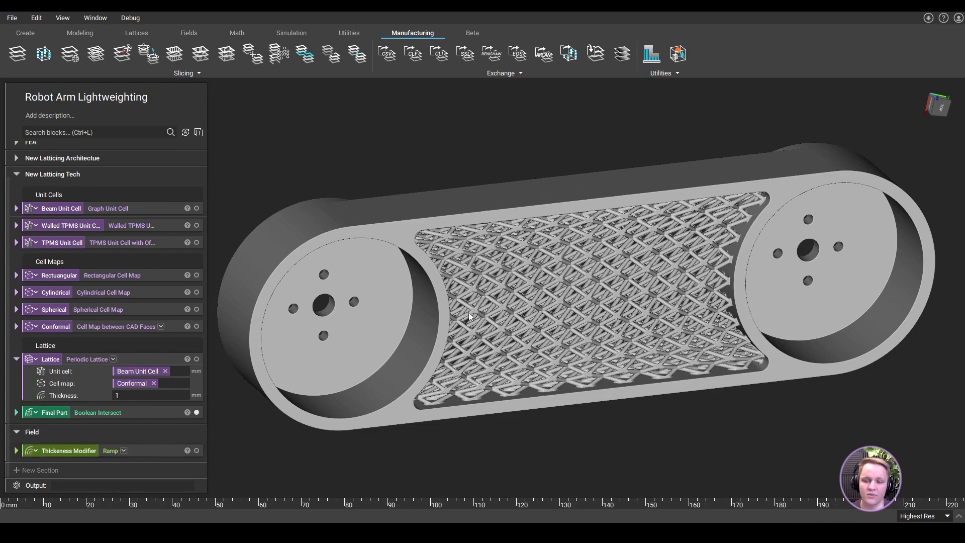
left_click_drag(61, 450, 134, 396)
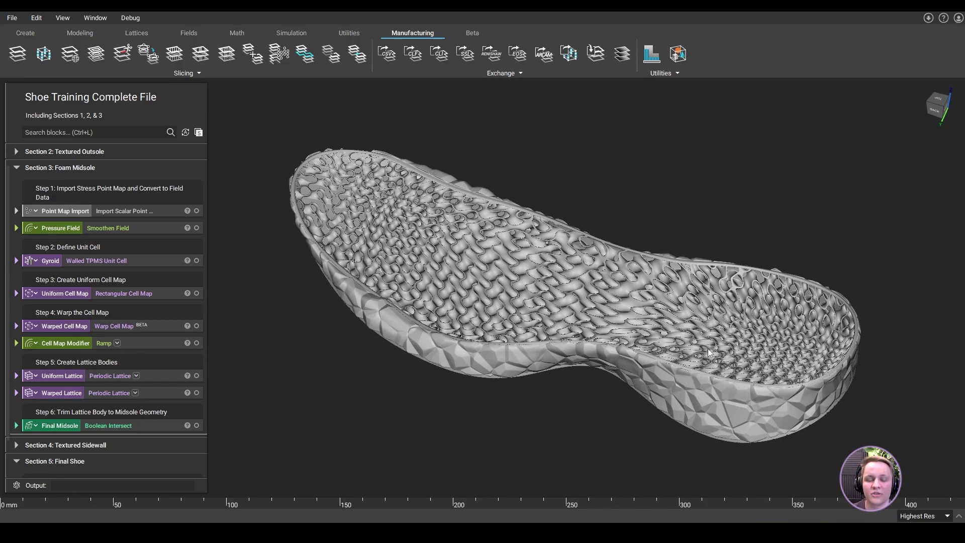
Show the Uniform Cell Map grid and view it straight down from the top
left_click(168, 293)
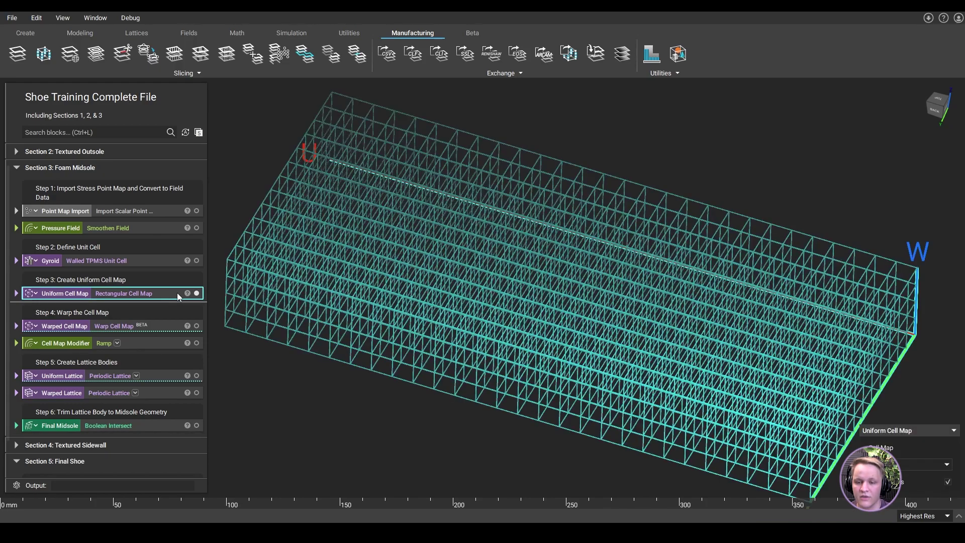
left_click(937, 99)
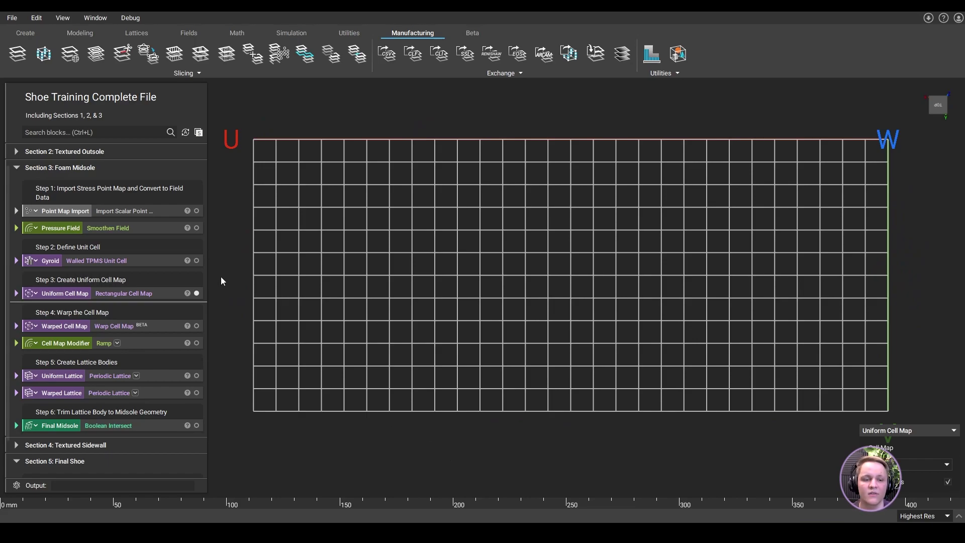
Display the imported foot-pressure point map as a heatmap under the grid, then select Warped Cell Map
left_click(196, 210)
left_click(155, 208)
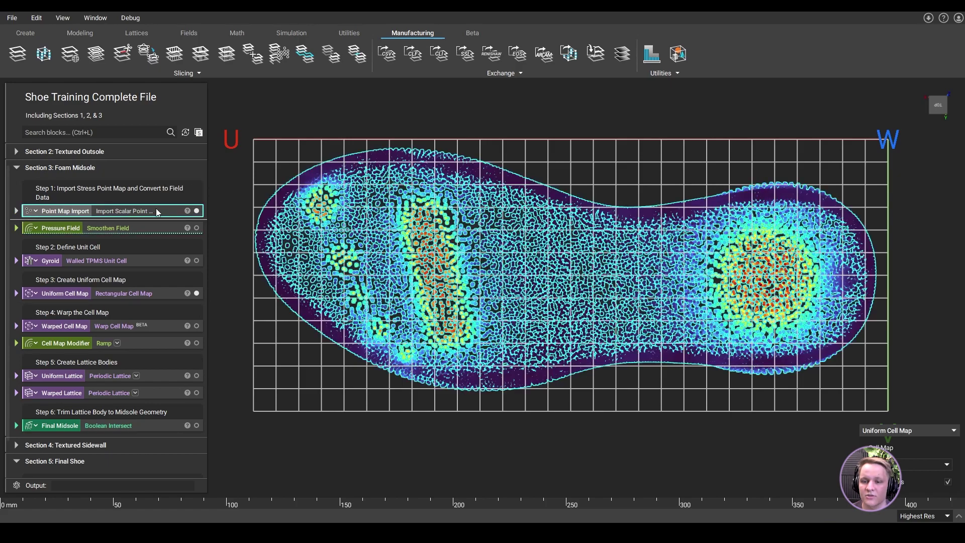
left_click(447, 267)
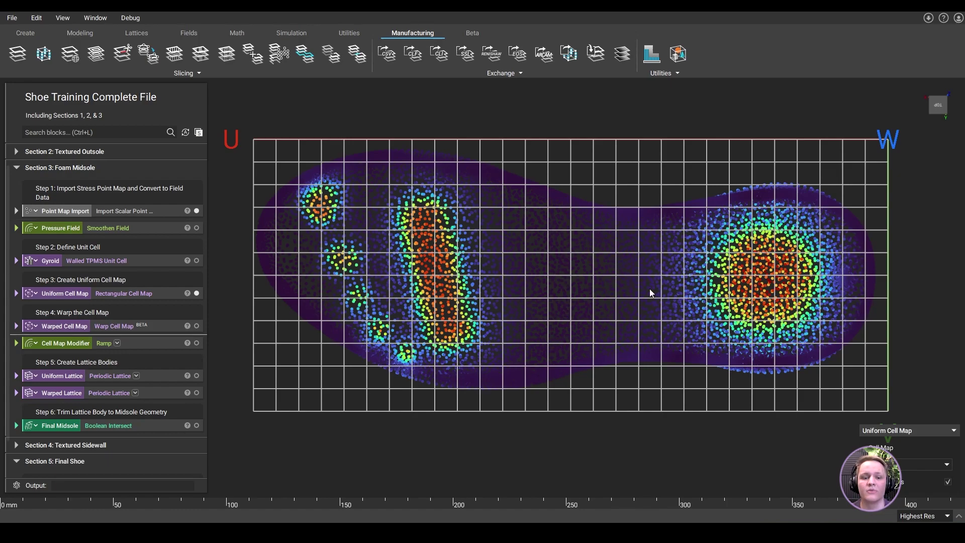
left_click(172, 330)
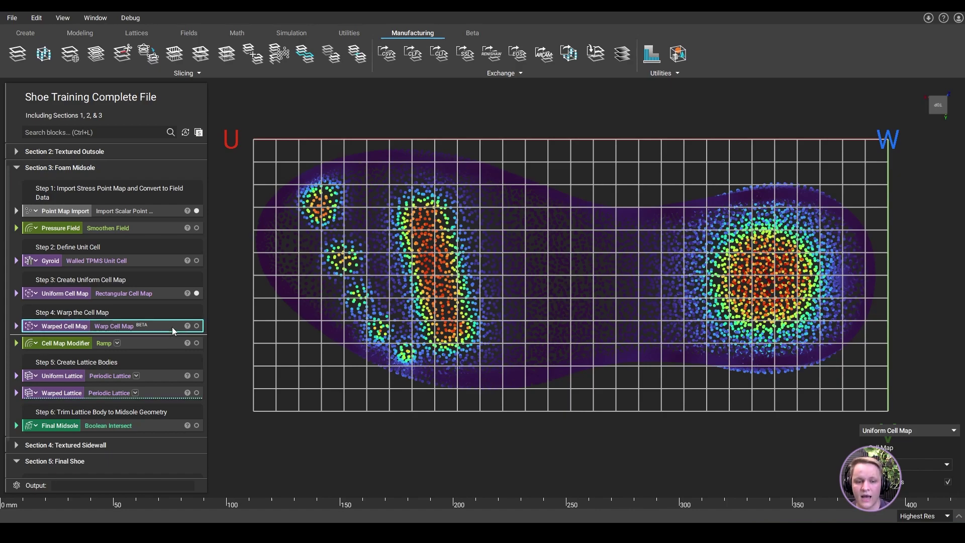
Swap the uniform grid for the warped cell map, then show the final trimmed gyroid midsole
left_click(197, 293)
left_click(196, 326)
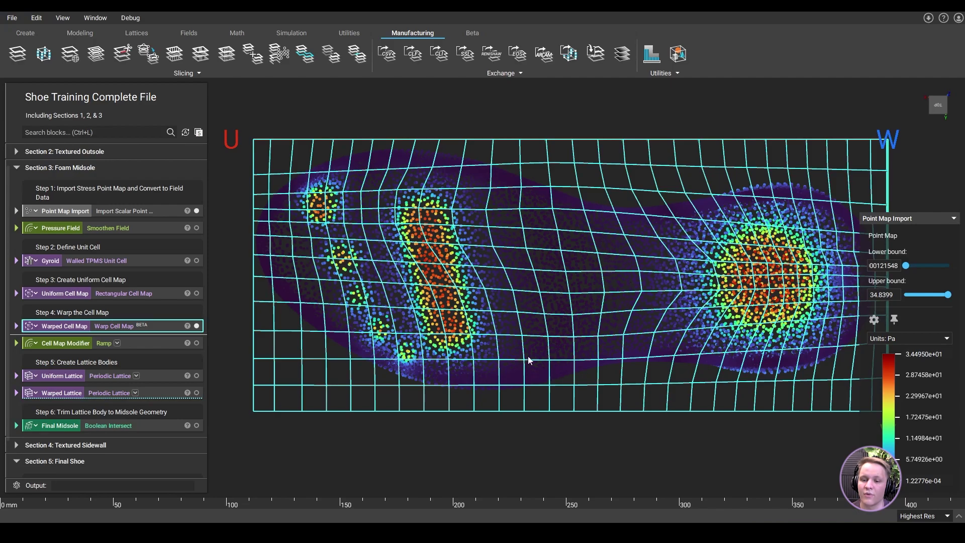
left_click(360, 445)
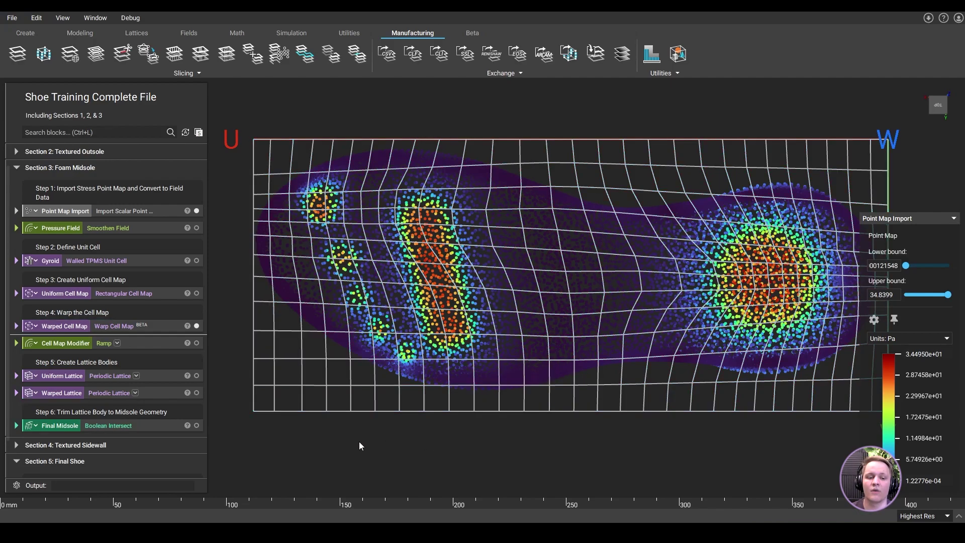
left_click(165, 423)
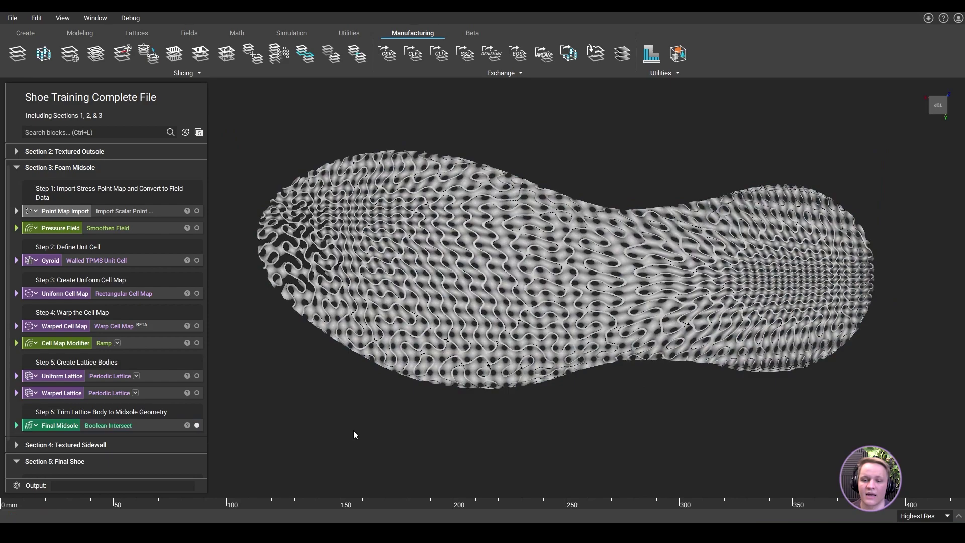
scroll(357, 429, "up", 3)
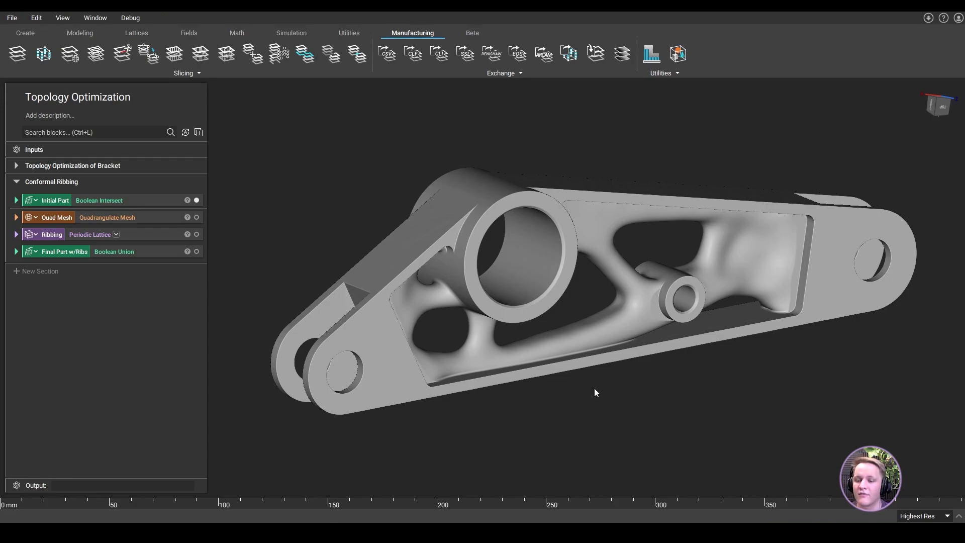
scroll(586, 395, "up", 3)
scroll(546, 396, "down", 1)
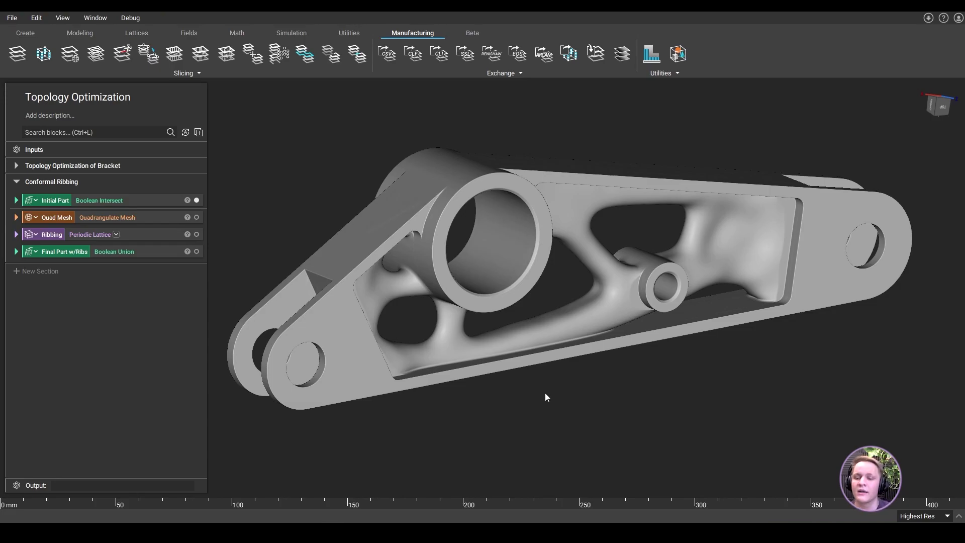
right_click_drag(545, 393, 530, 332)
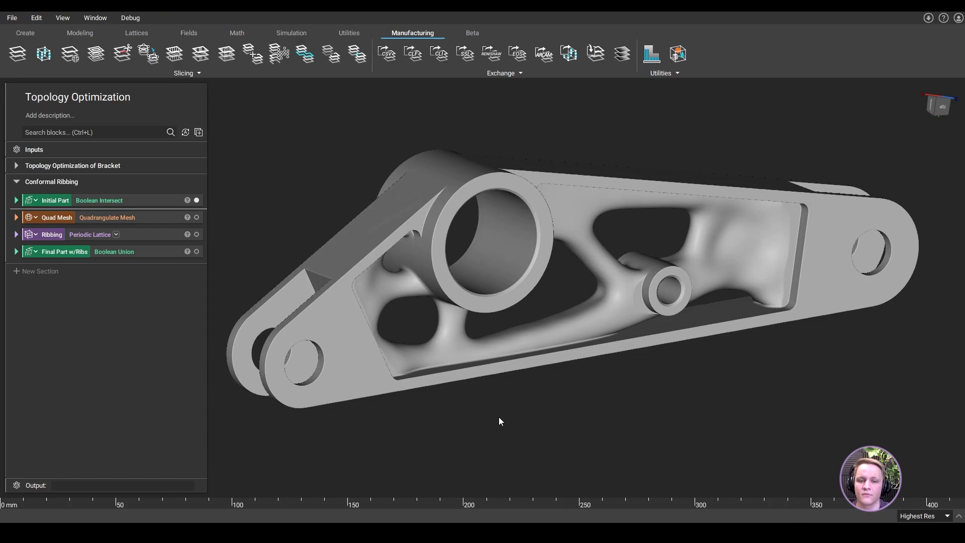
Show the bracket's quad mesh outline and preview the Ribbing block's cell map
left_click(197, 217)
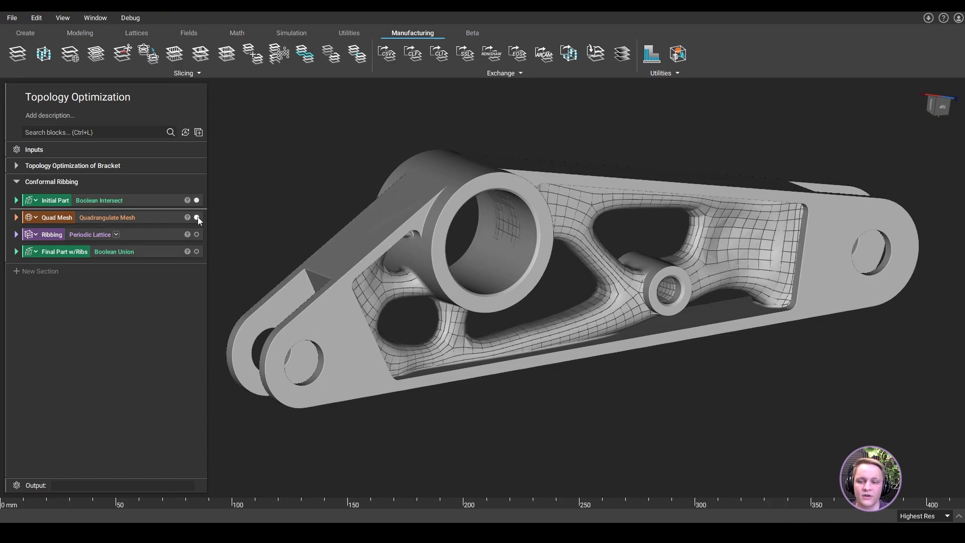
left_click(168, 217)
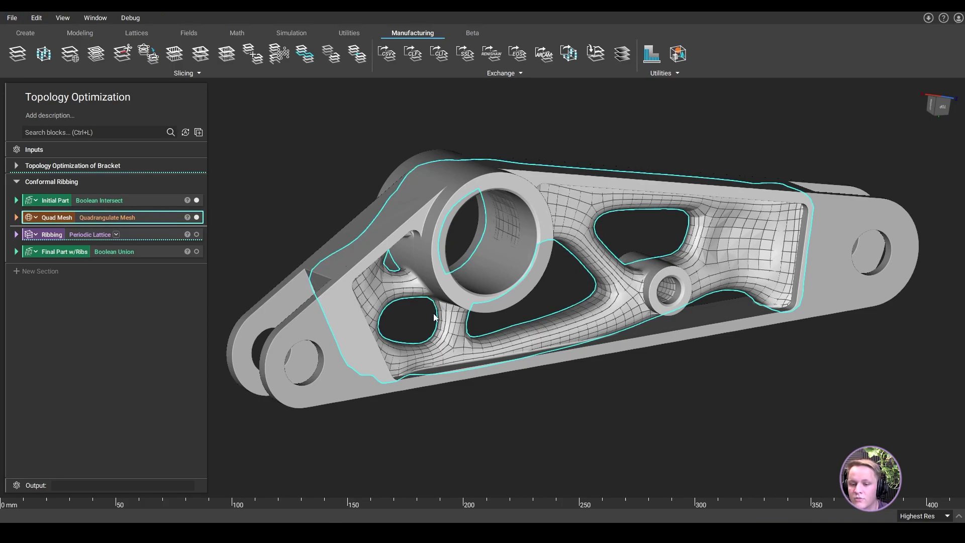
left_click(17, 234)
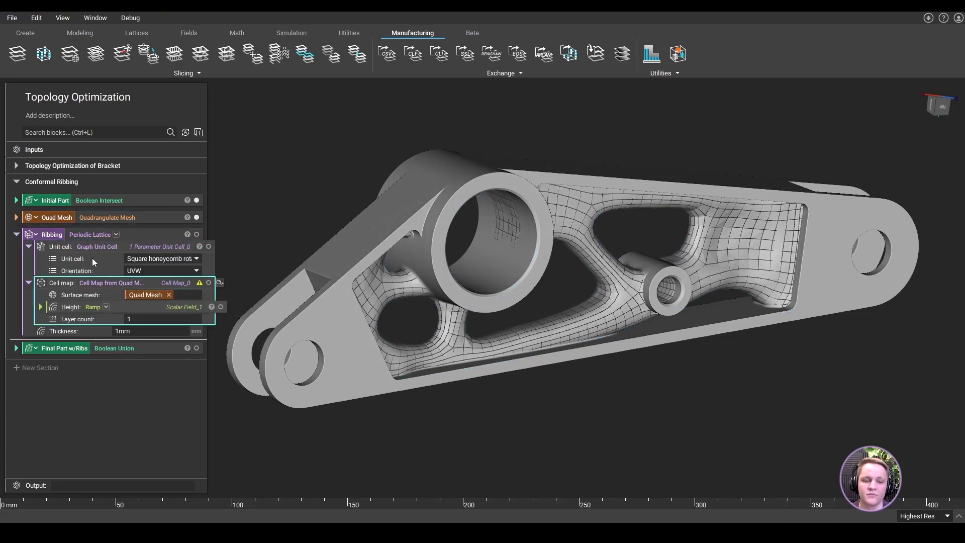
left_click(209, 283)
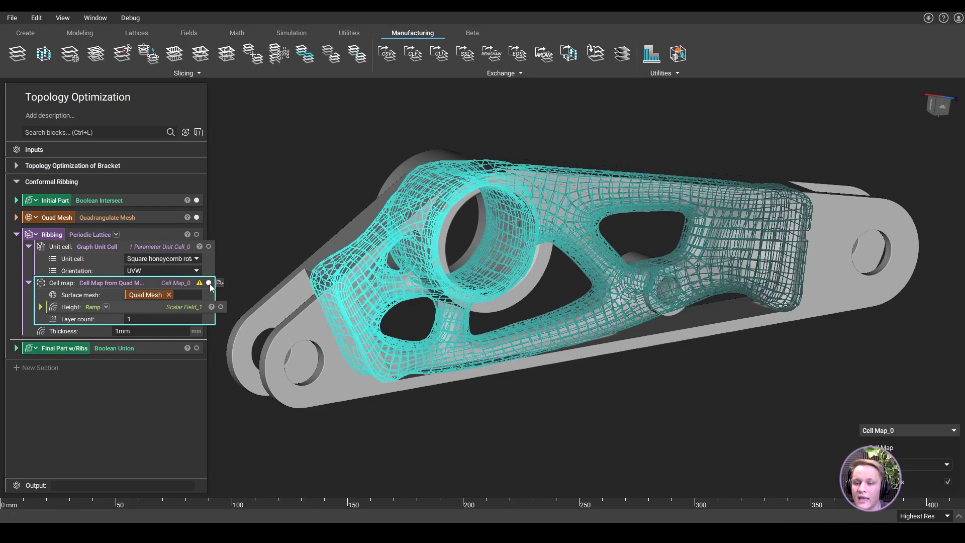
Show the Final Part w/Ribs bracket with its lattice ribs
scroll(540, 417, "up", 5)
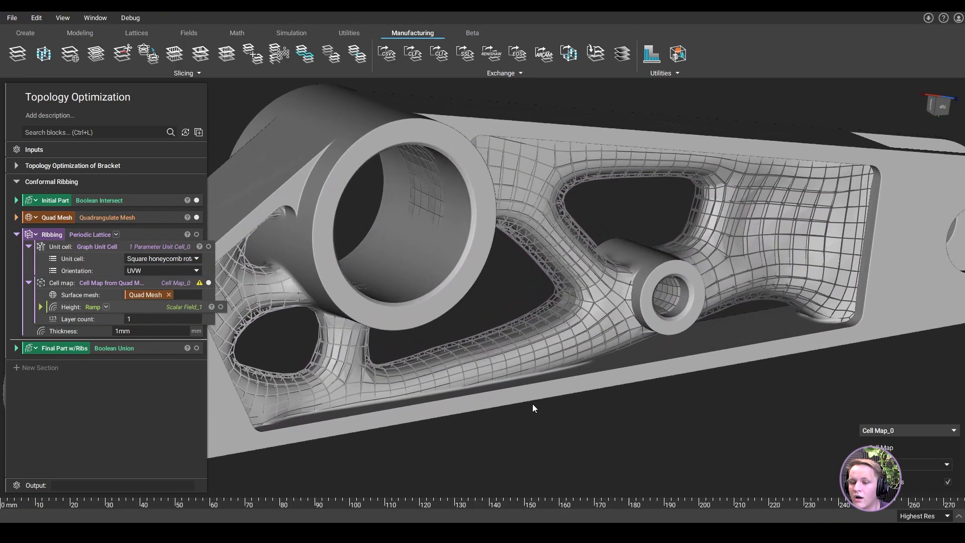
scroll(482, 296, "down", 5)
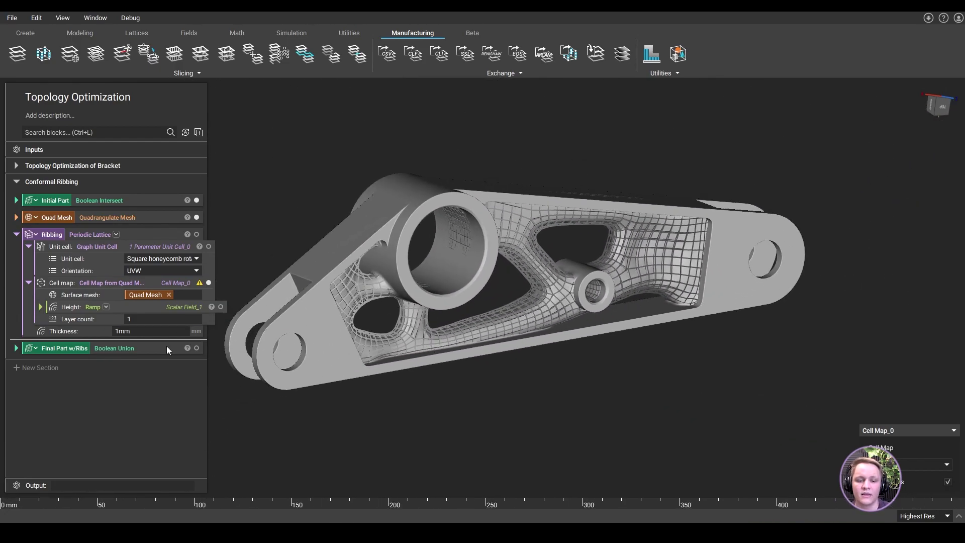
left_click(197, 348)
scroll(521, 393, "up", 2)
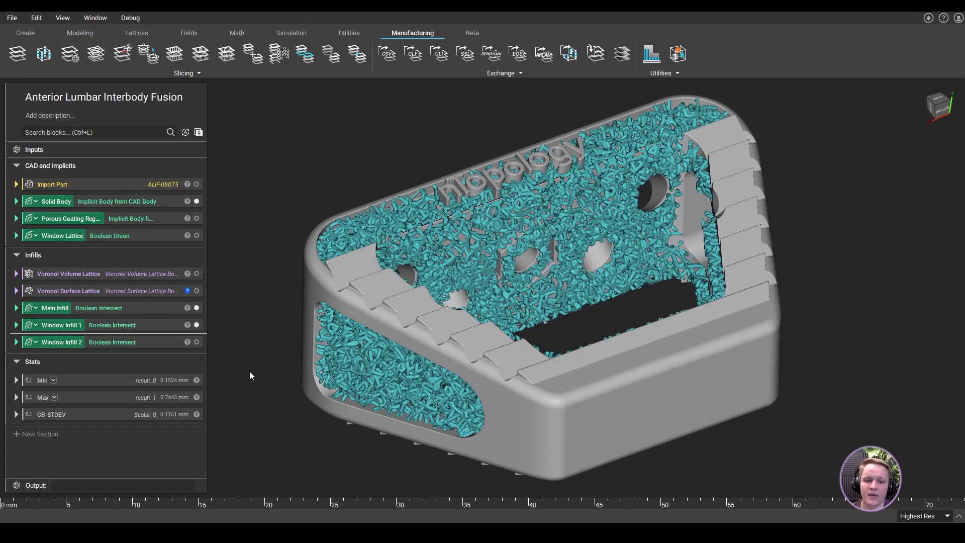
Expand Voronoi Volume Lattice and show the Window Infill 2 lattice in the lower window
left_click(16, 274)
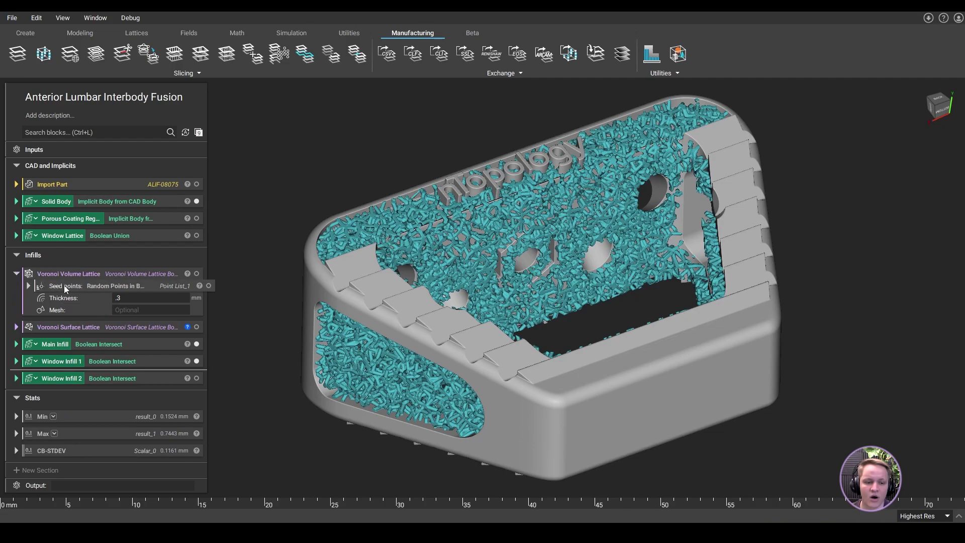
left_click(85, 288)
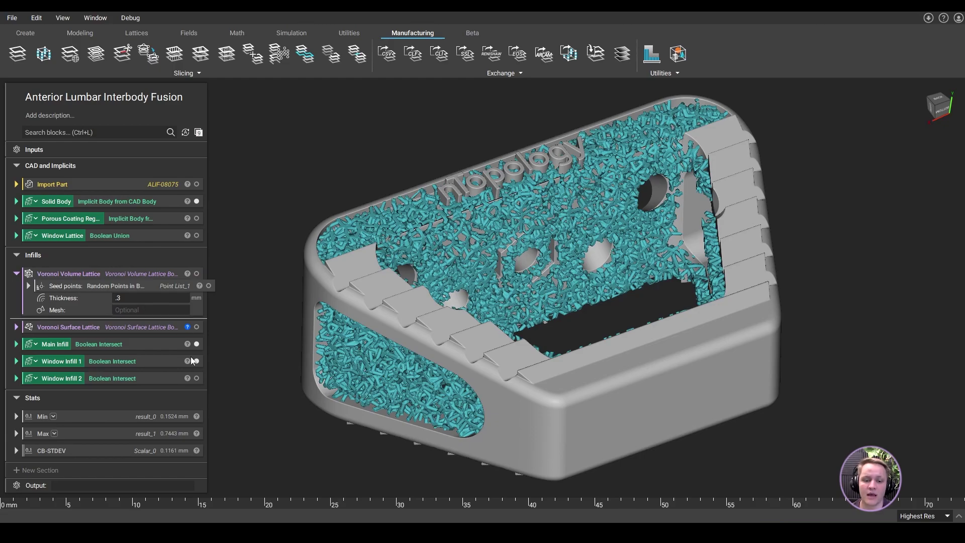
left_click(197, 378)
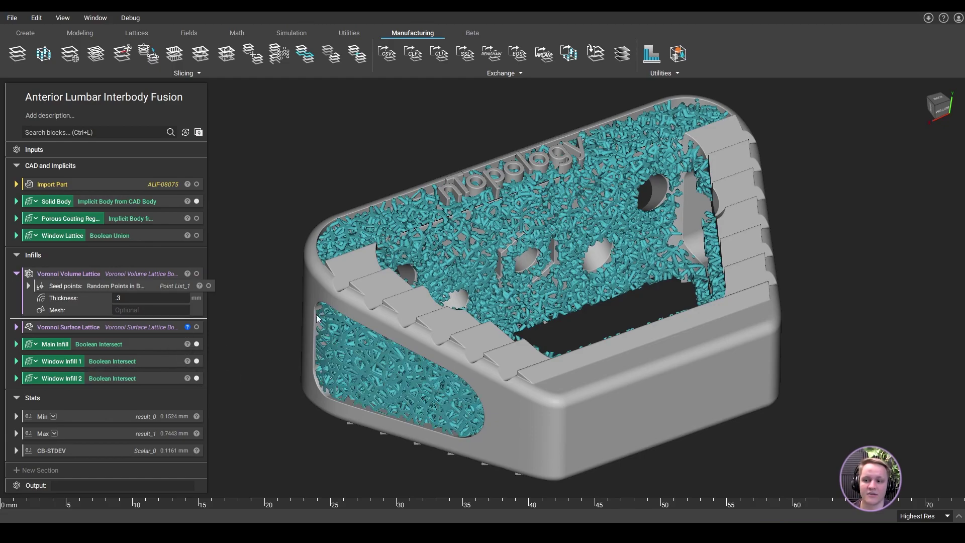
Orbit the implant to view it from above and display the Voronoi lattice's object structure
right_click_drag(315, 314, 205, 319)
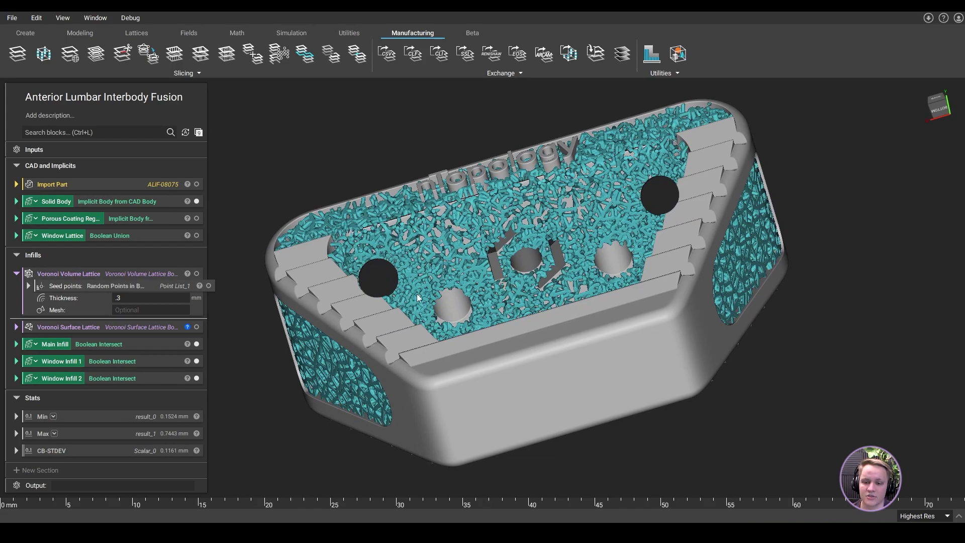
right_click_drag(417, 294, 500, 302)
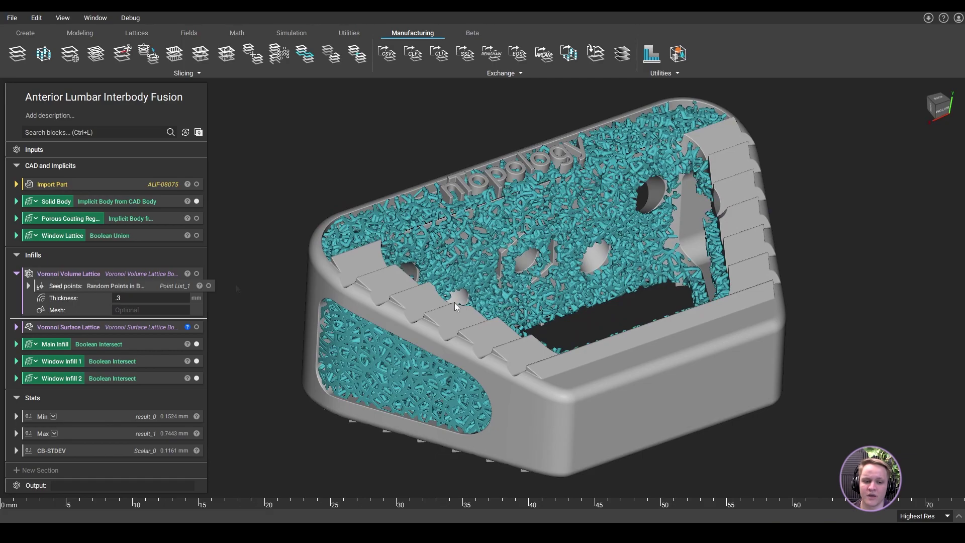
left_click(188, 274)
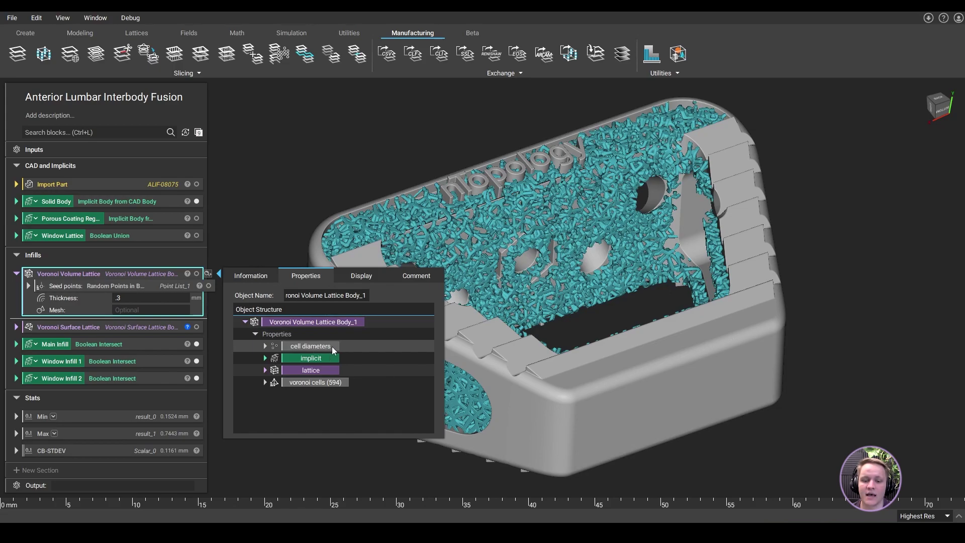
Dismiss the object-structure popup and check the Min and Max thickness statistics
left_click(270, 222)
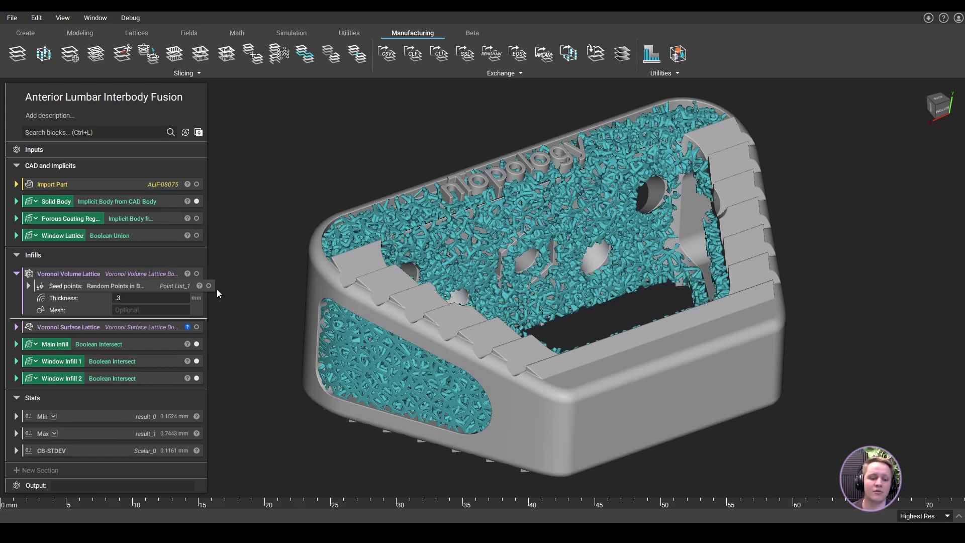
left_click(158, 419)
left_click(114, 435)
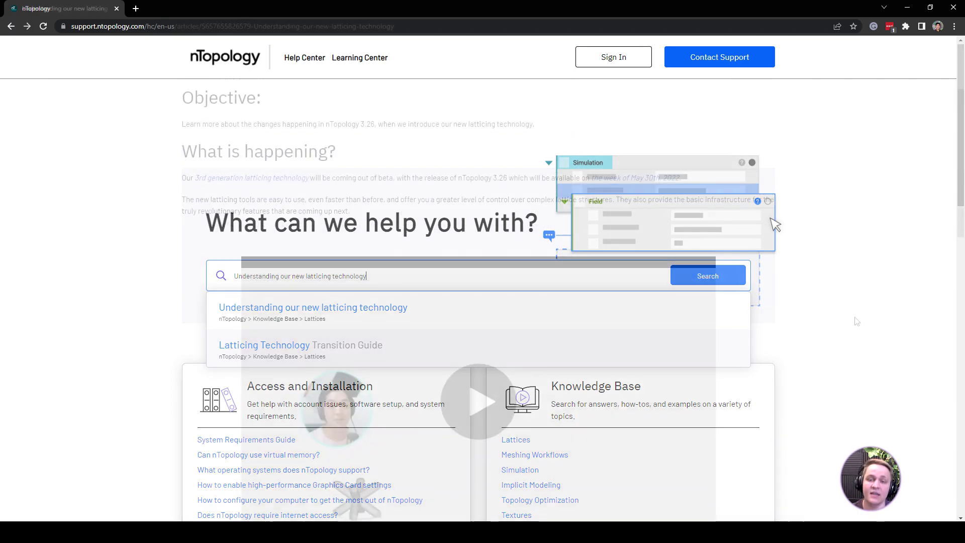
Expand the FAQ on lattice block changes and open the Latticing Technology Transition Guide
scroll(855, 318, "down", 5)
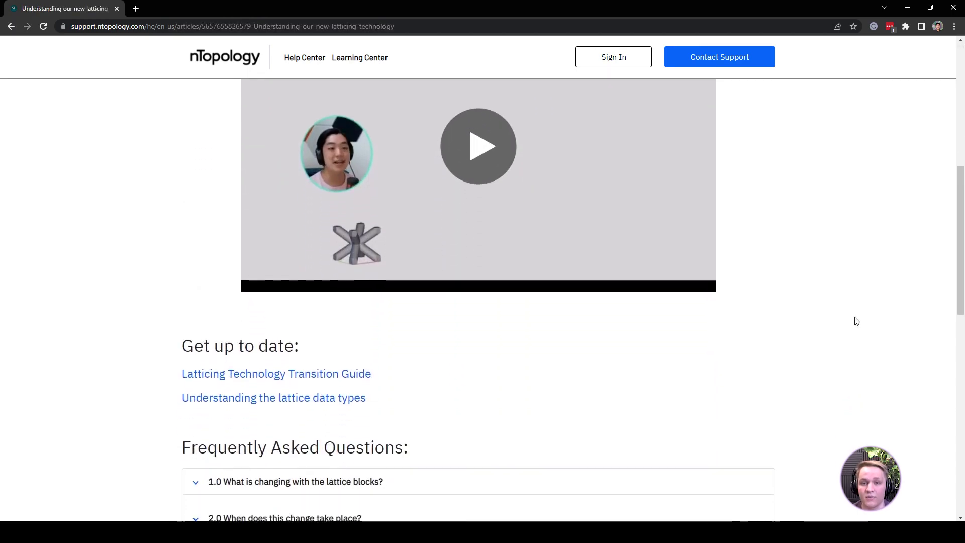
scroll(855, 321, "down", 6)
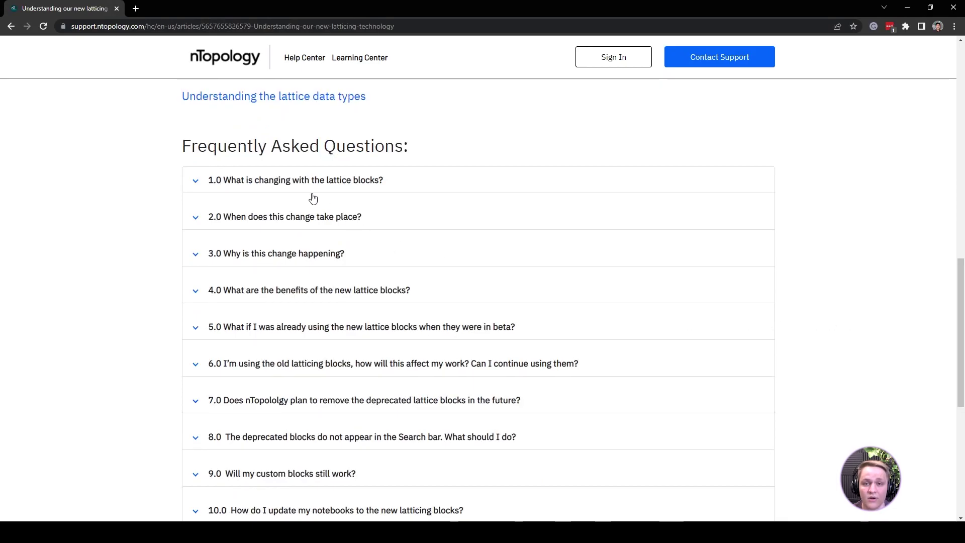
left_click(313, 197)
scroll(493, 201, "up", 4)
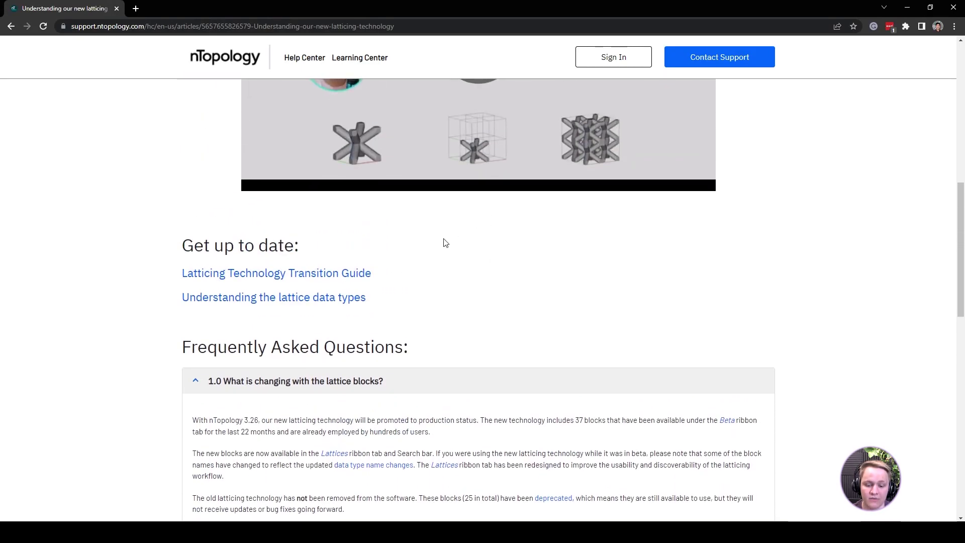
left_click(362, 277)
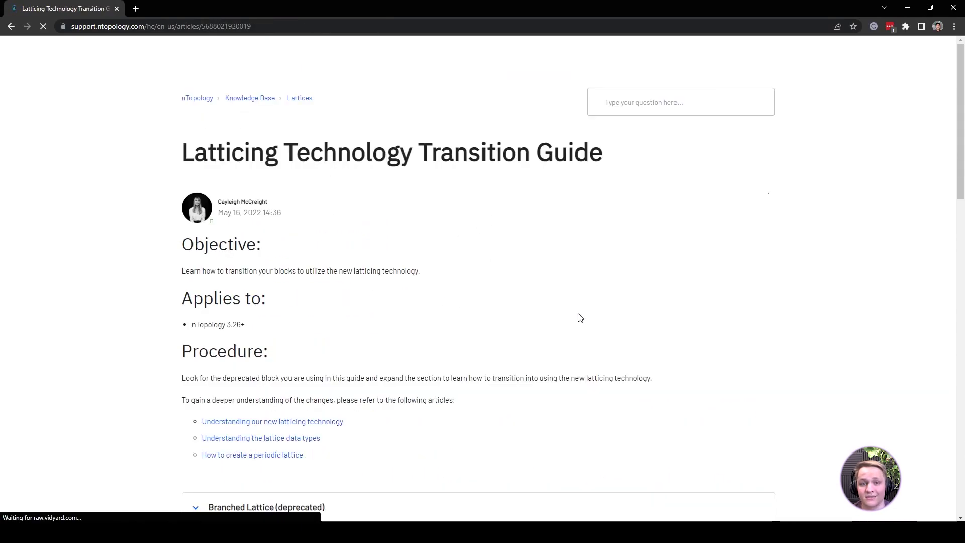